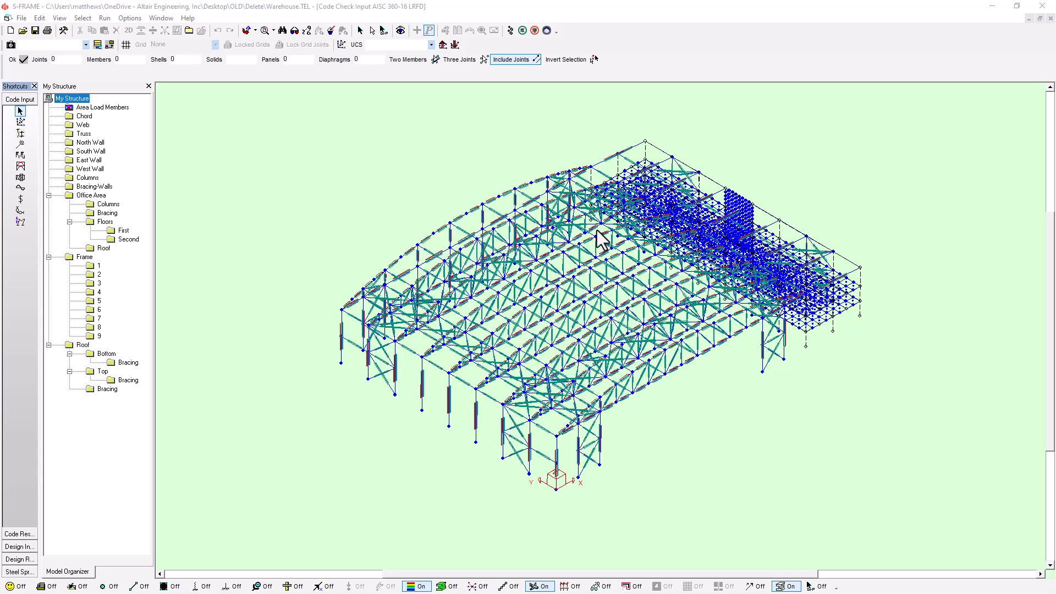
# - Change the steel design code to AISC 360-22 LRFD and accept losing the current design results
pyautogui.click(130, 19)
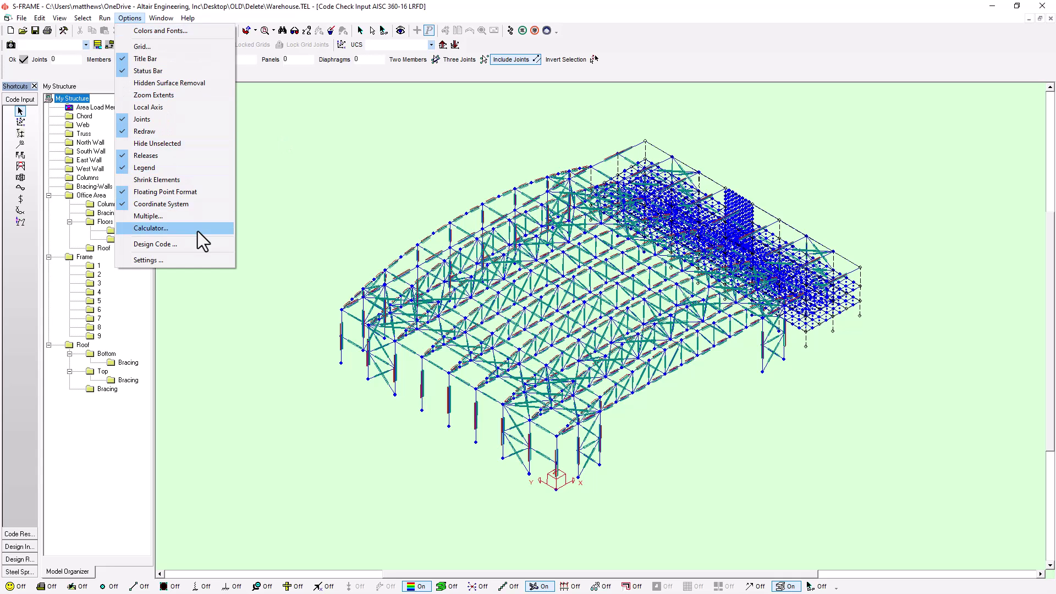
pyautogui.click(196, 245)
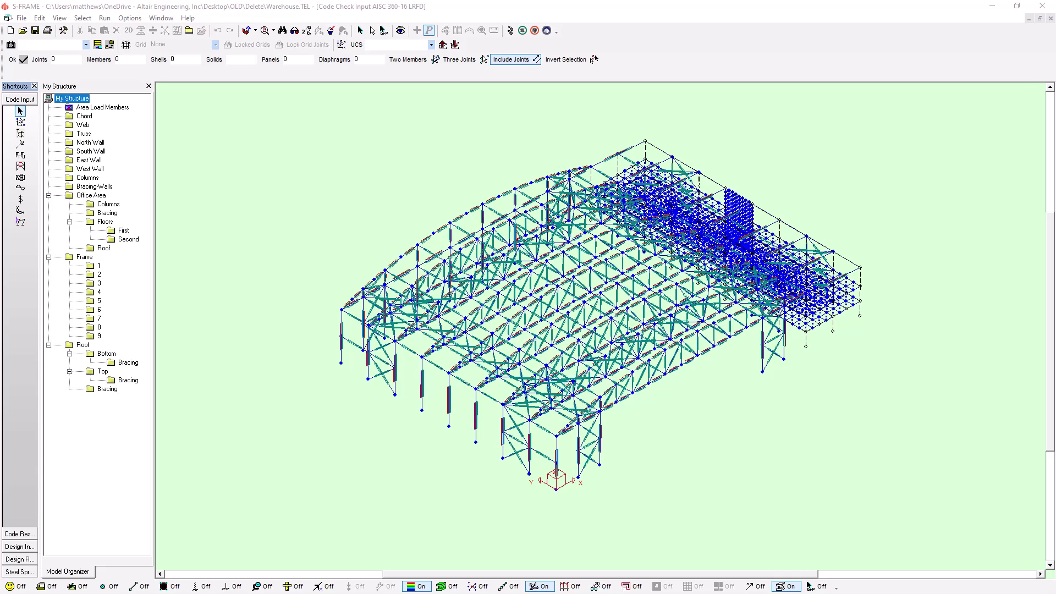
pyautogui.click(358, 230)
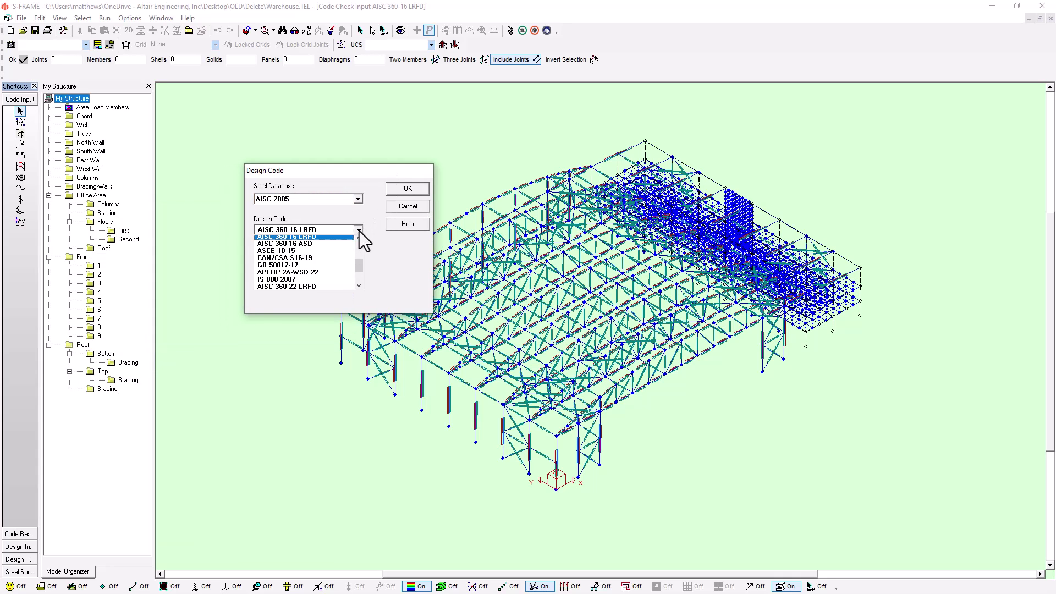
pyautogui.click(312, 289)
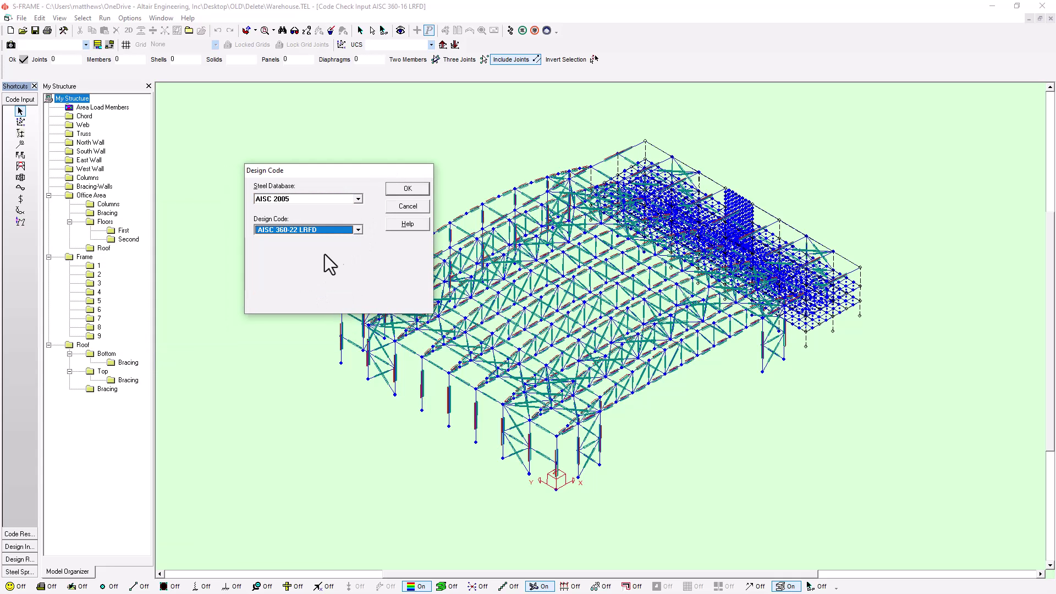
pyautogui.click(406, 192)
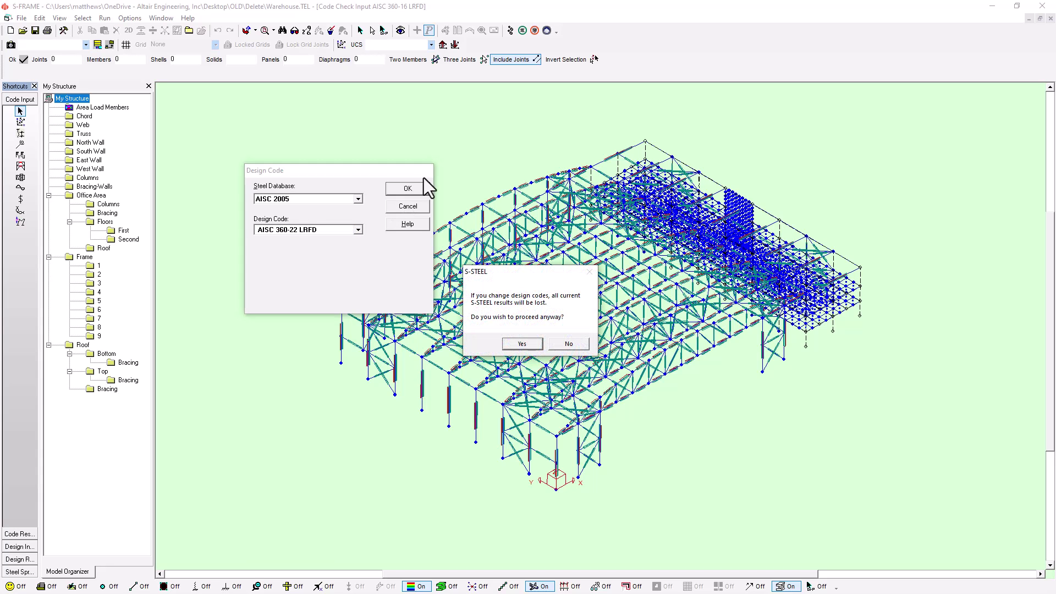
pyautogui.click(521, 344)
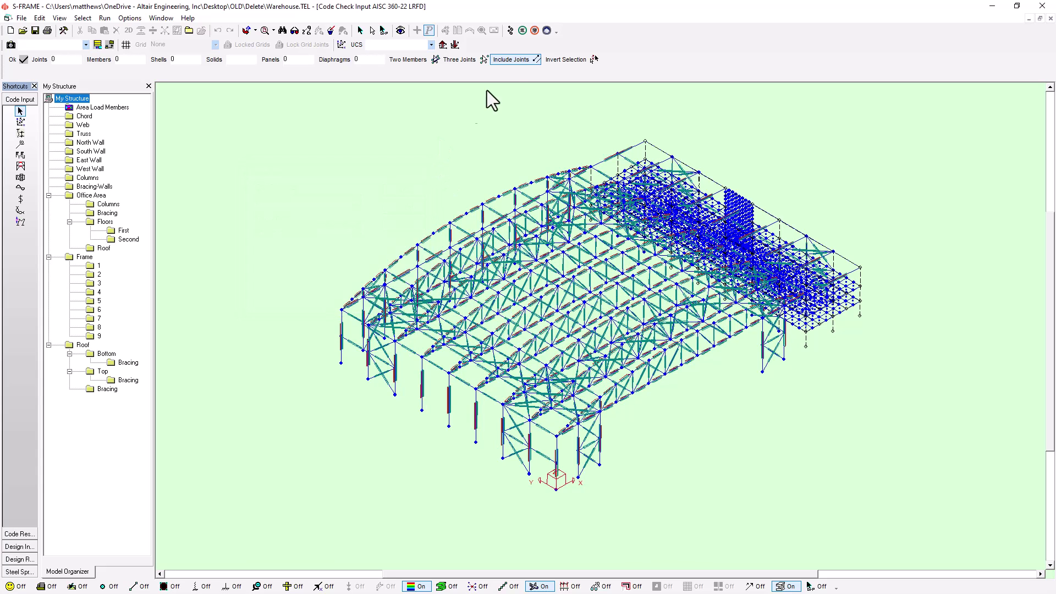
# - Run the steel code check on the structure for load combinations 1 to 5
pyautogui.click(510, 30)
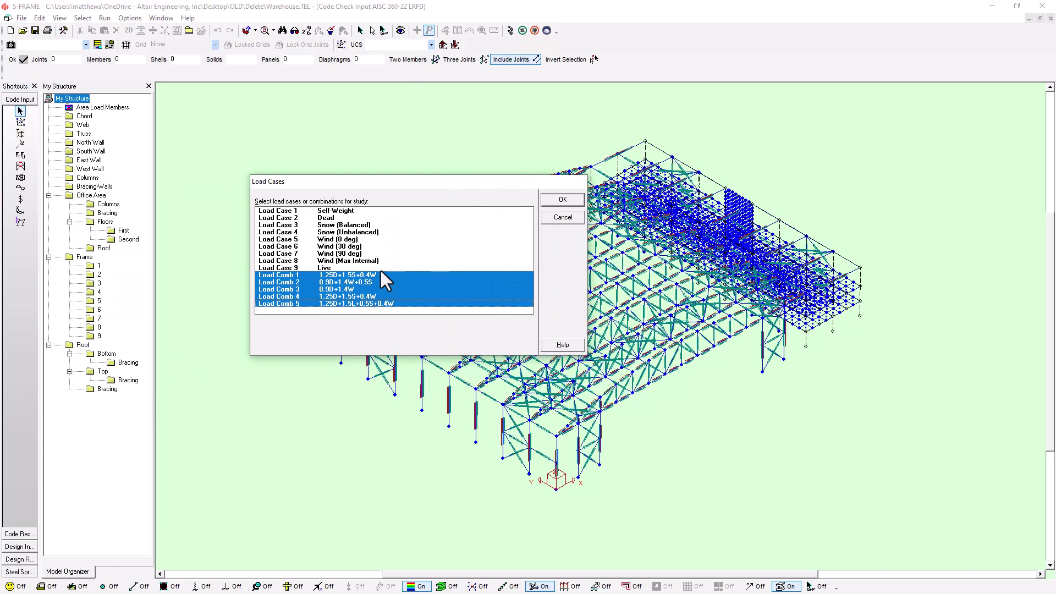
pyautogui.click(554, 201)
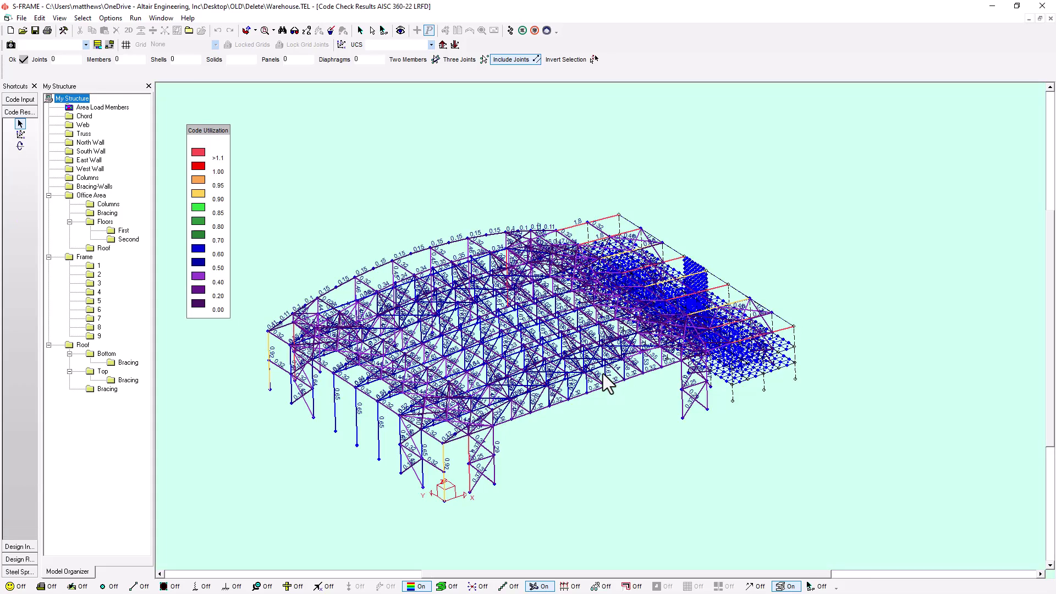
# - Review the code check details of corner column member 720 through the second report page, and close the report
pyautogui.moveTo(508, 374); pyautogui.dragTo(578, 348, button='middle')
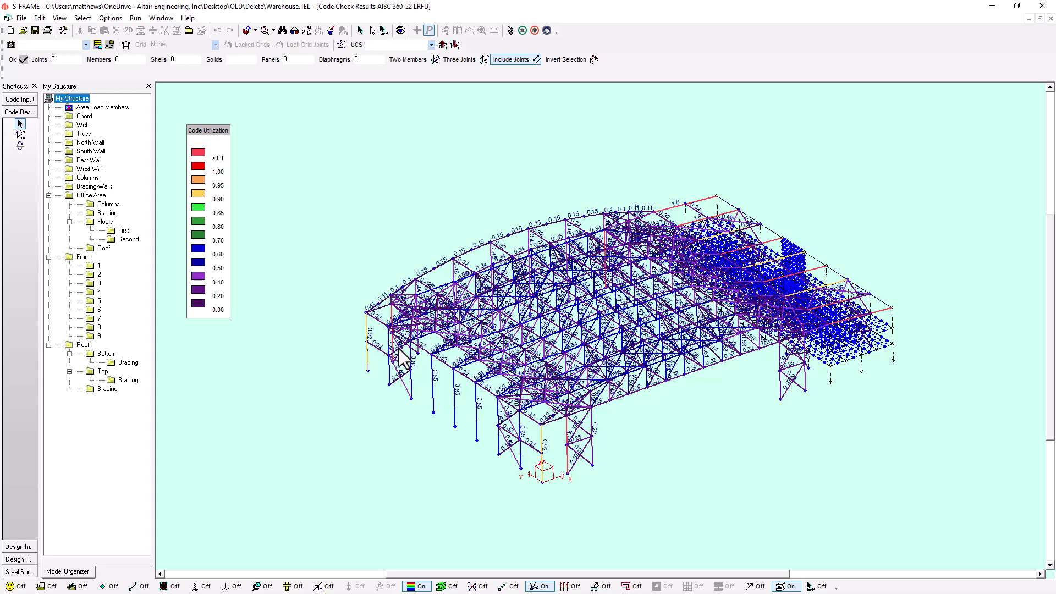
pyautogui.rightClick(366, 331)
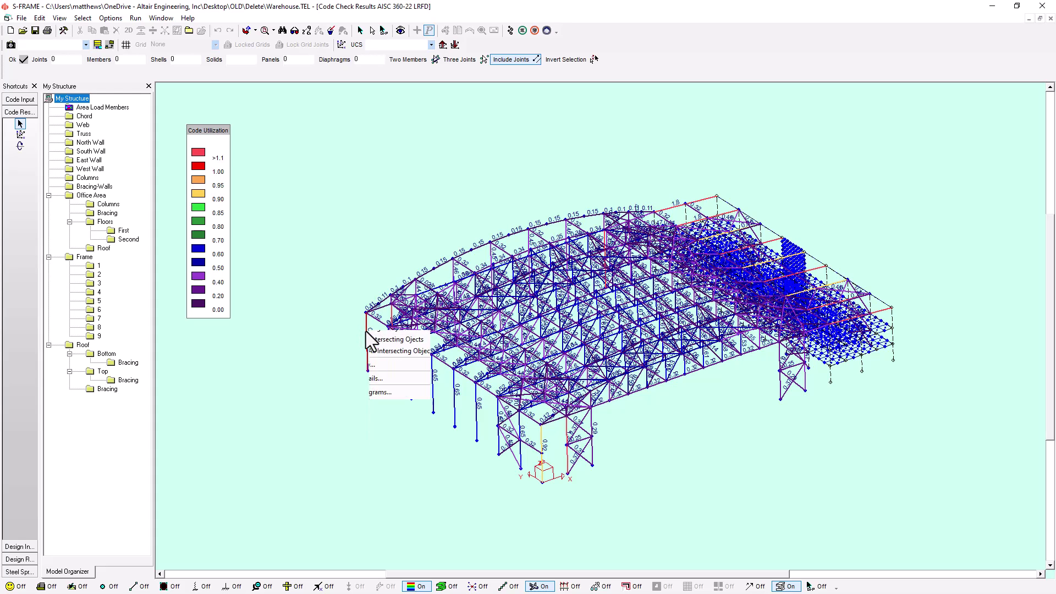
pyautogui.click(428, 425)
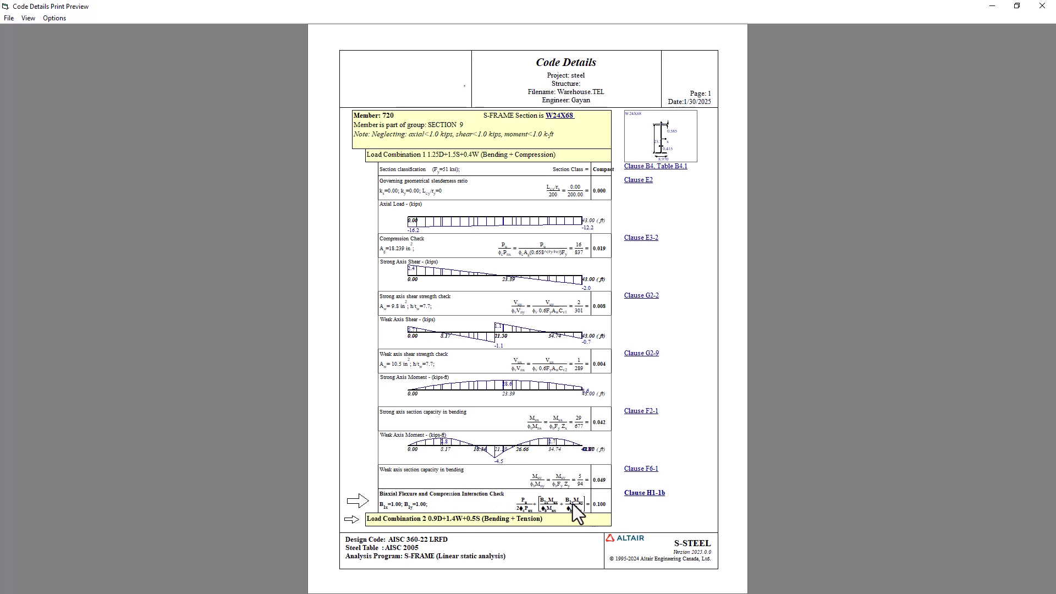
pyautogui.scroll(-1, 574, 487)
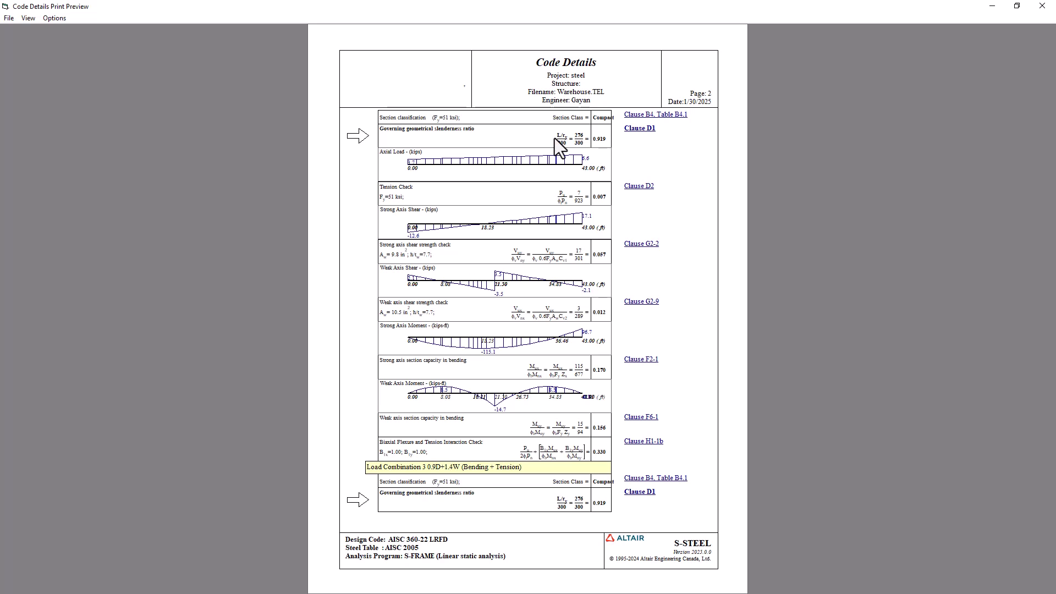
pyautogui.click(1044, 7)
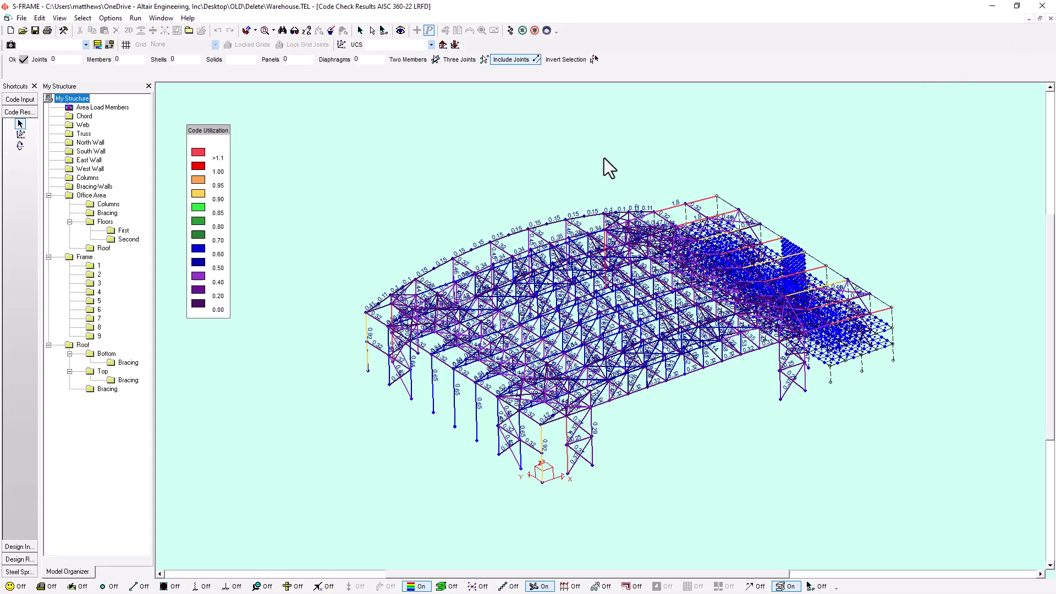
# - Preview a key results report containing only Quantities for the selected members, and close it
pyautogui.click(22, 17)
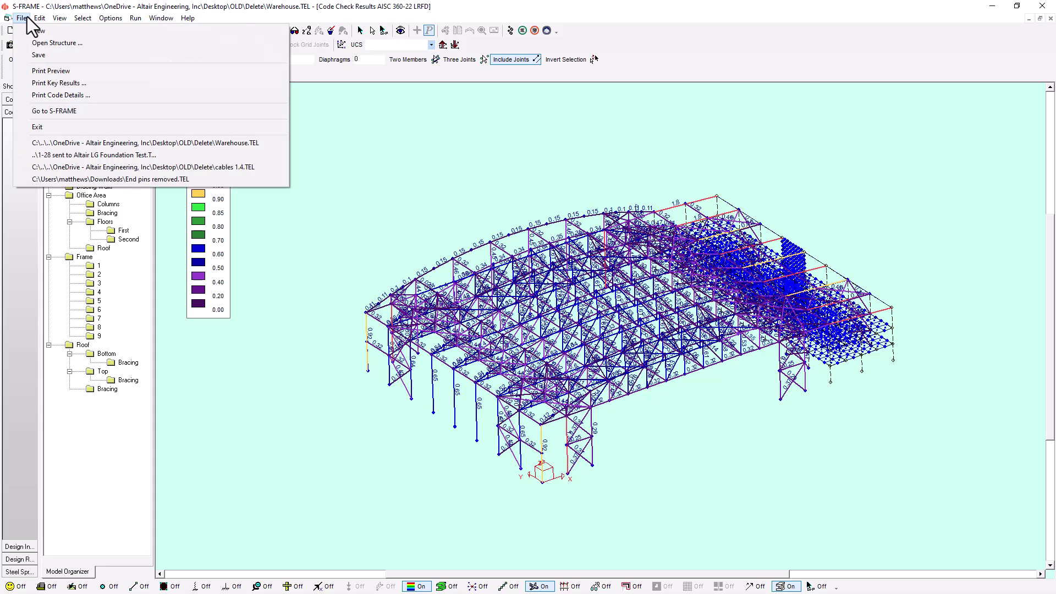
pyautogui.click(59, 87)
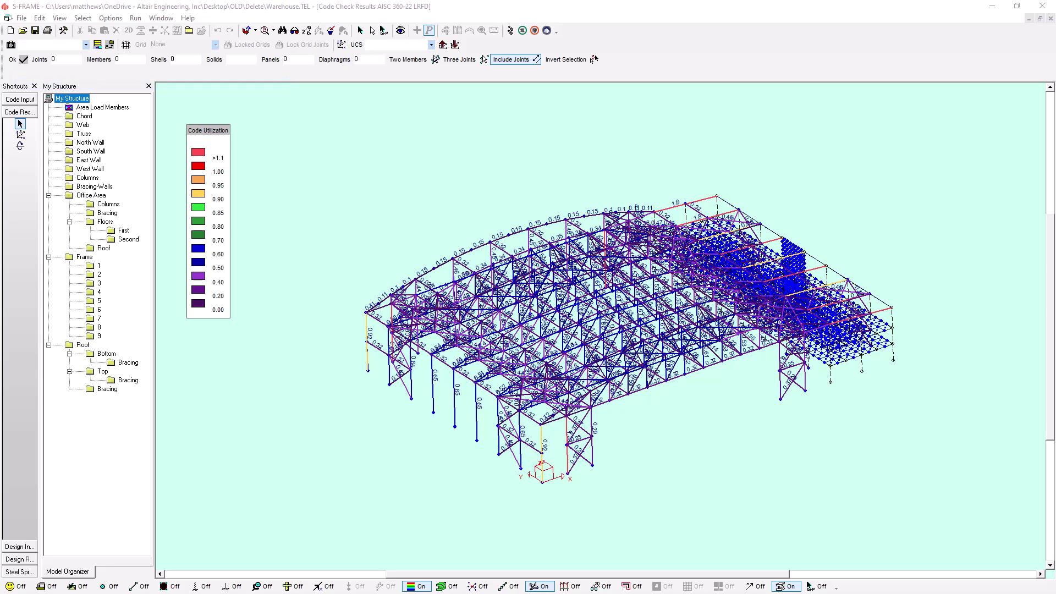
pyautogui.moveTo(731, 204); pyautogui.dragTo(486, 207)
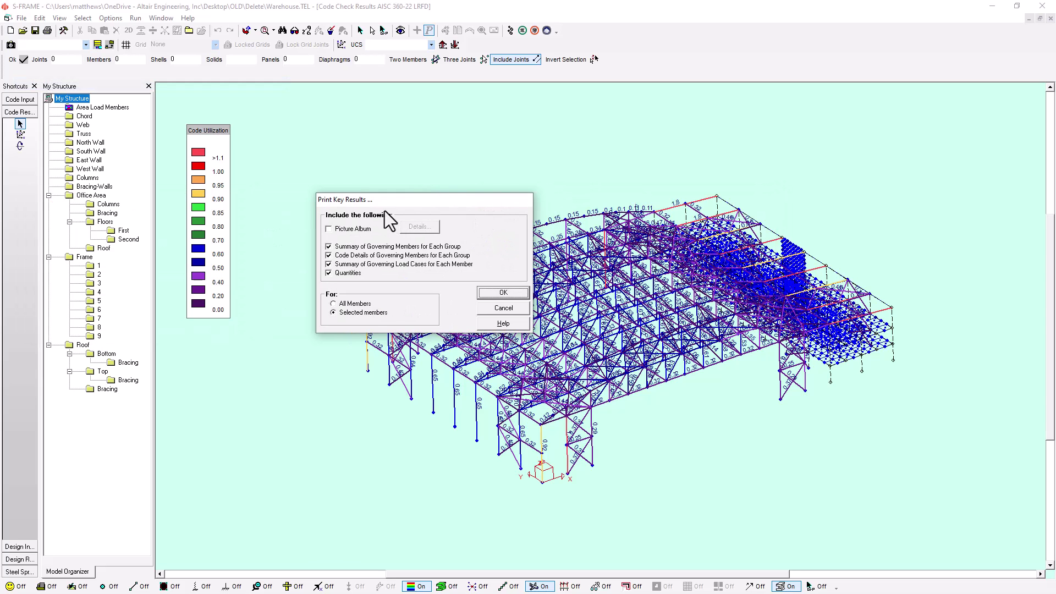
pyautogui.click(438, 263)
pyautogui.click(441, 255)
pyautogui.click(440, 248)
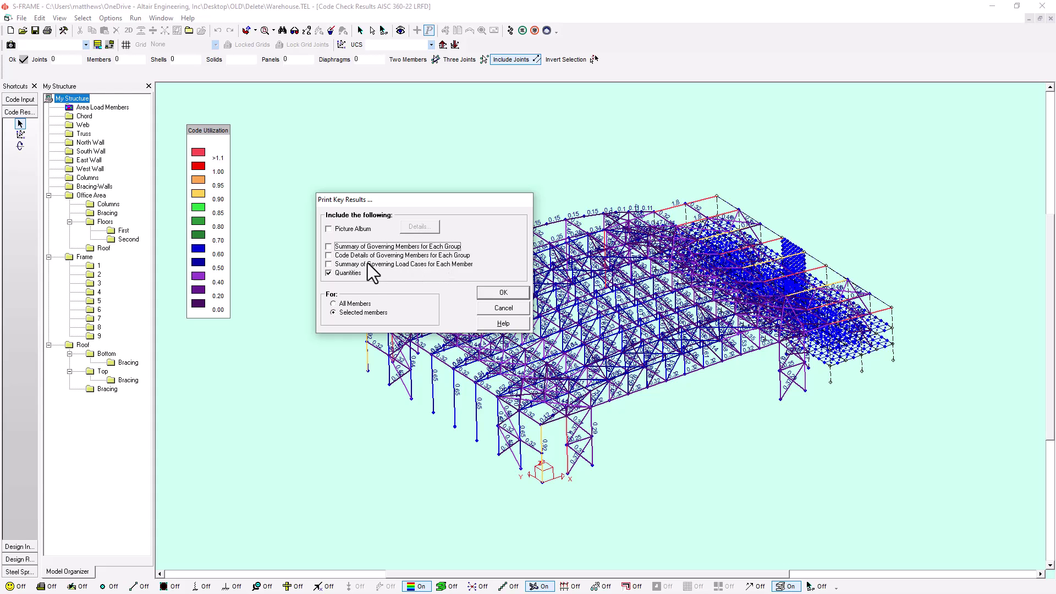
pyautogui.click(509, 291)
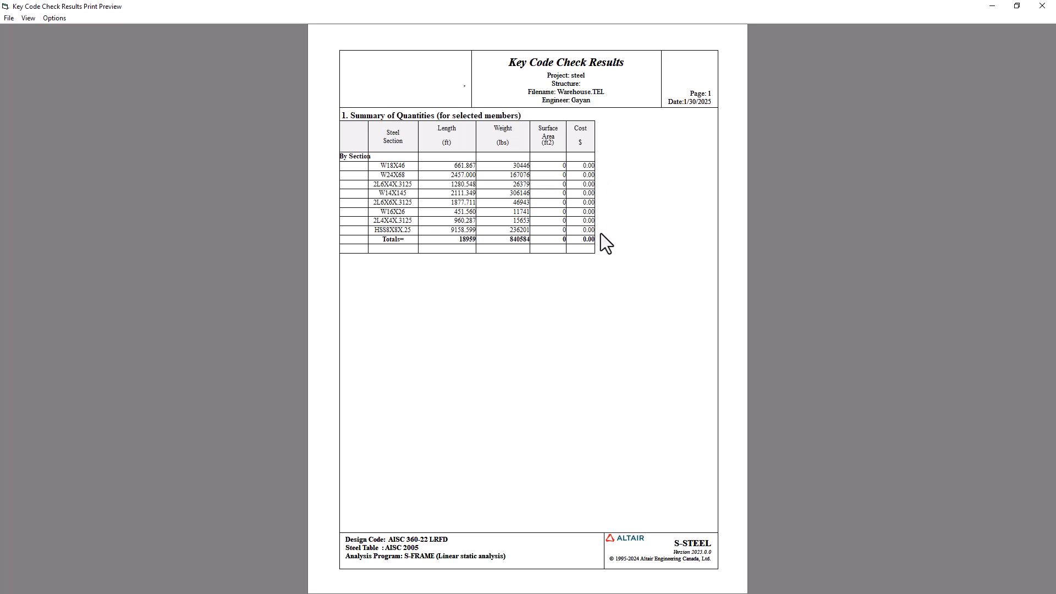
pyautogui.click(1042, 6)
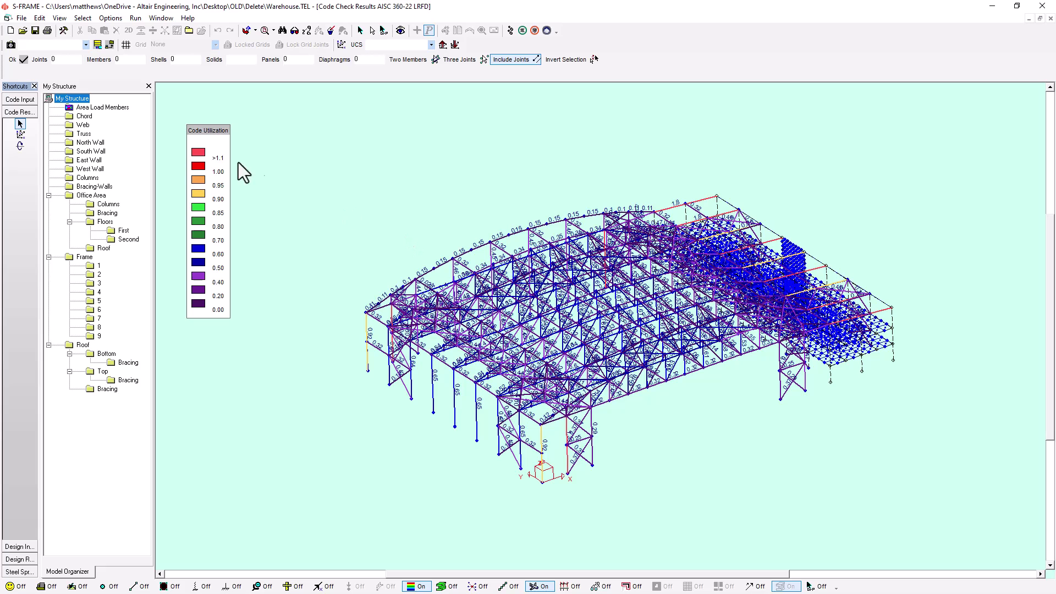
# - Return to the code input view and inspect the section properties and cost of end-wall column member 486
pyautogui.click(21, 101)
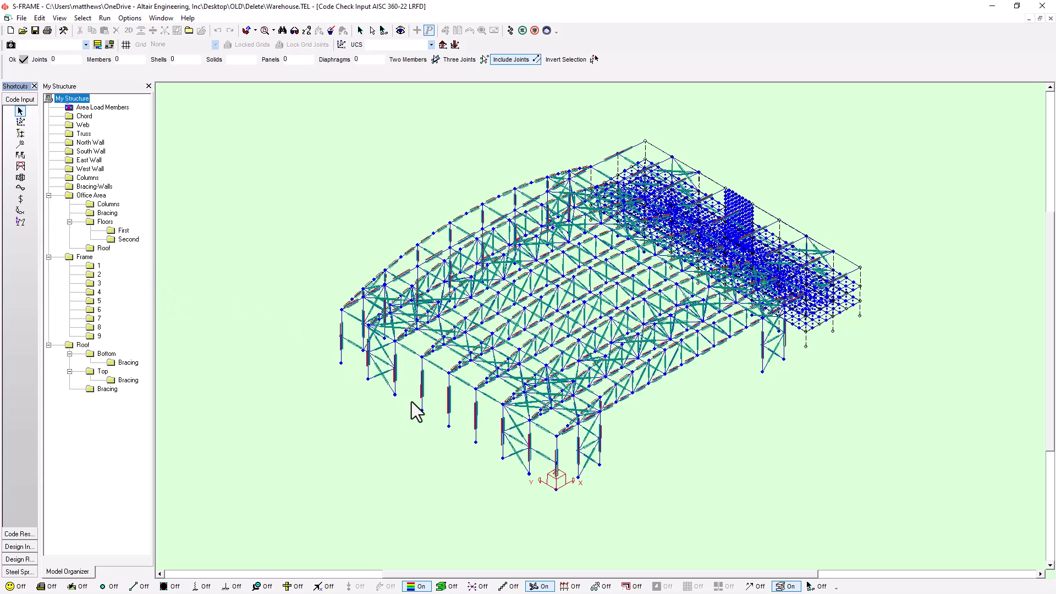
pyautogui.scroll(1, 426, 405)
pyautogui.scroll(1, 426, 406)
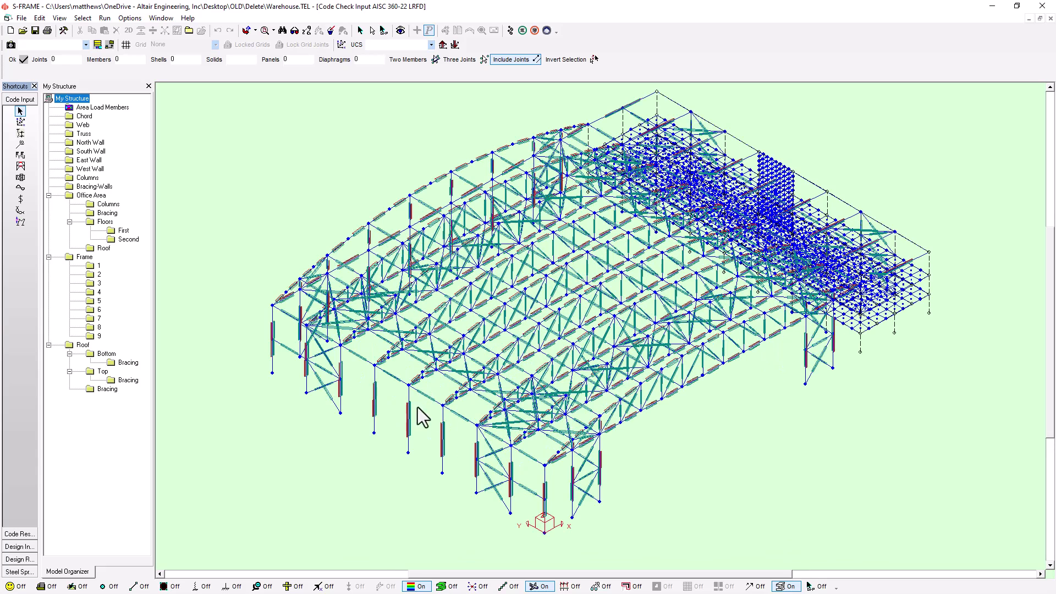
pyautogui.rightClick(378, 403)
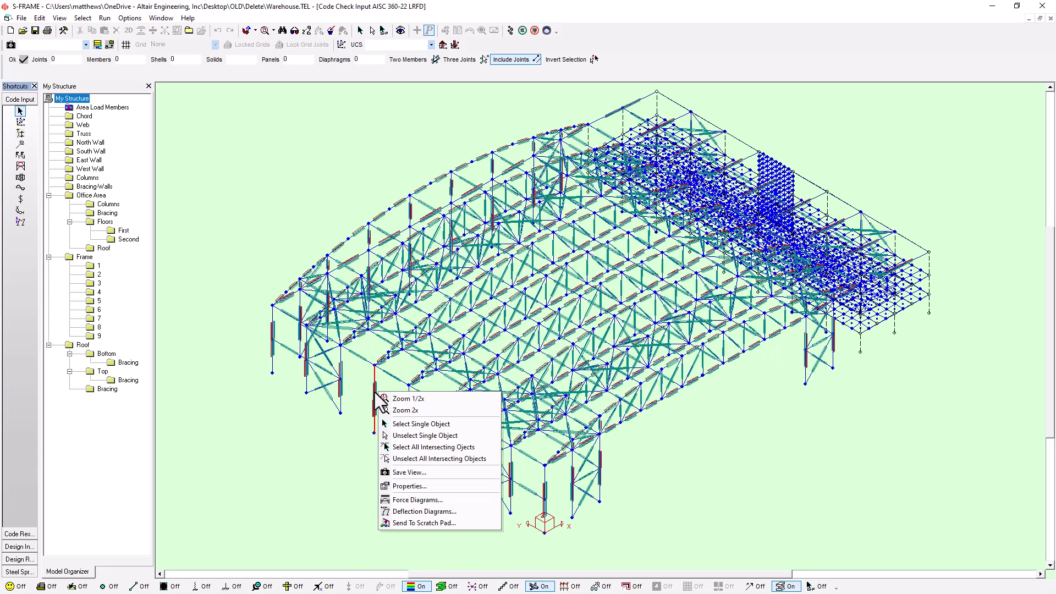
pyautogui.click(418, 485)
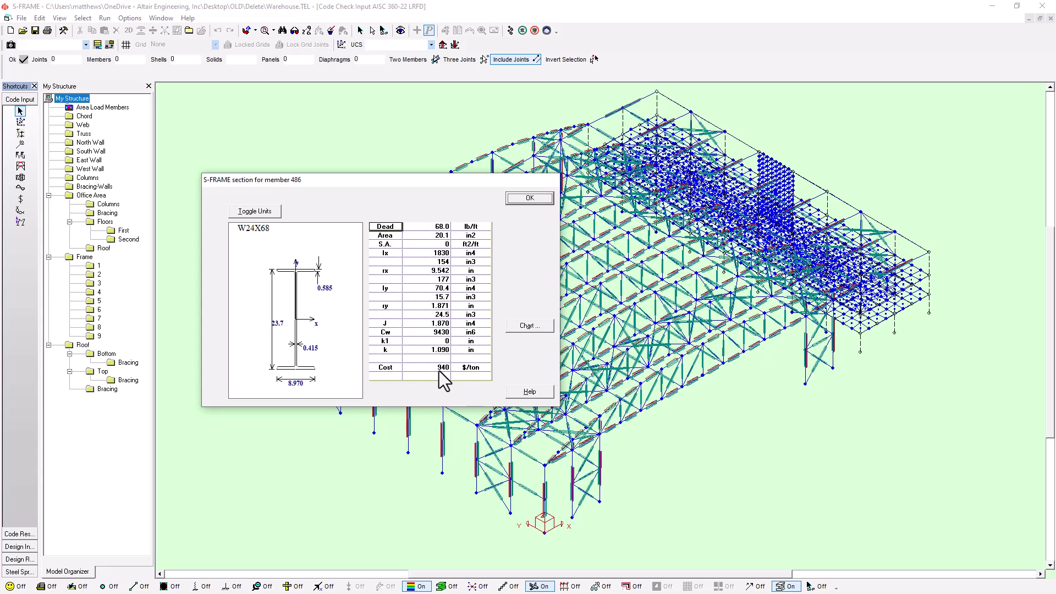
pyautogui.click(529, 198)
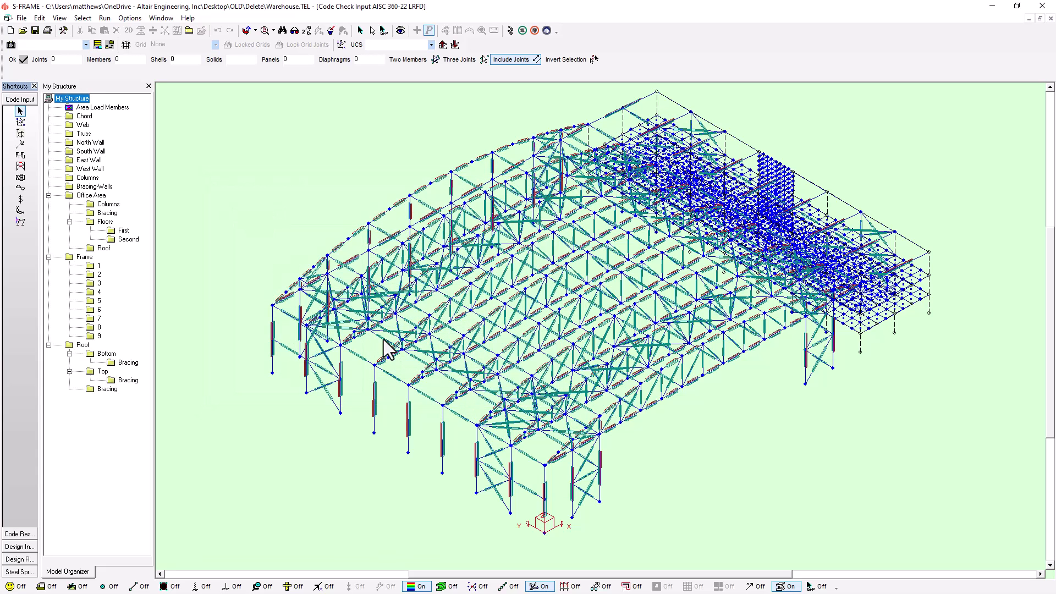
# - Inspect the section properties and cost of diagonal brace member 825 near the structure's corner
pyautogui.rightClick(334, 382)
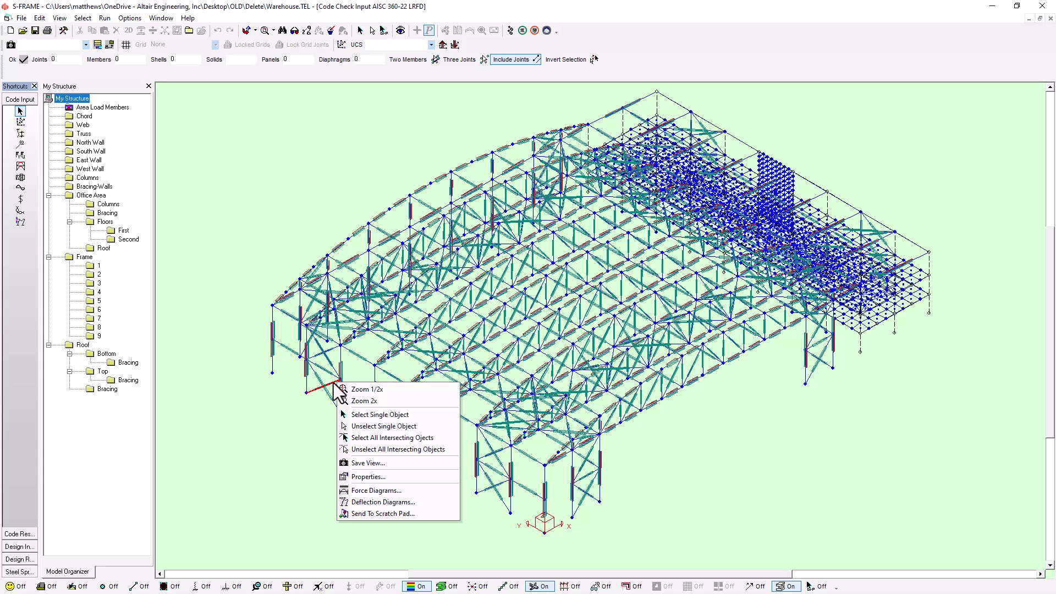
pyautogui.click(392, 474)
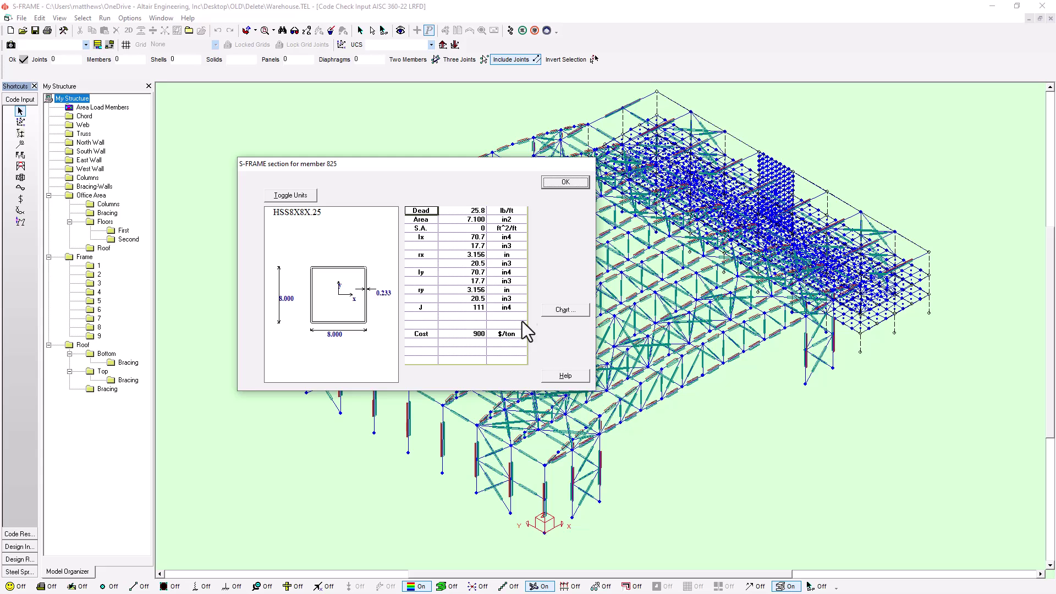
pyautogui.click(565, 183)
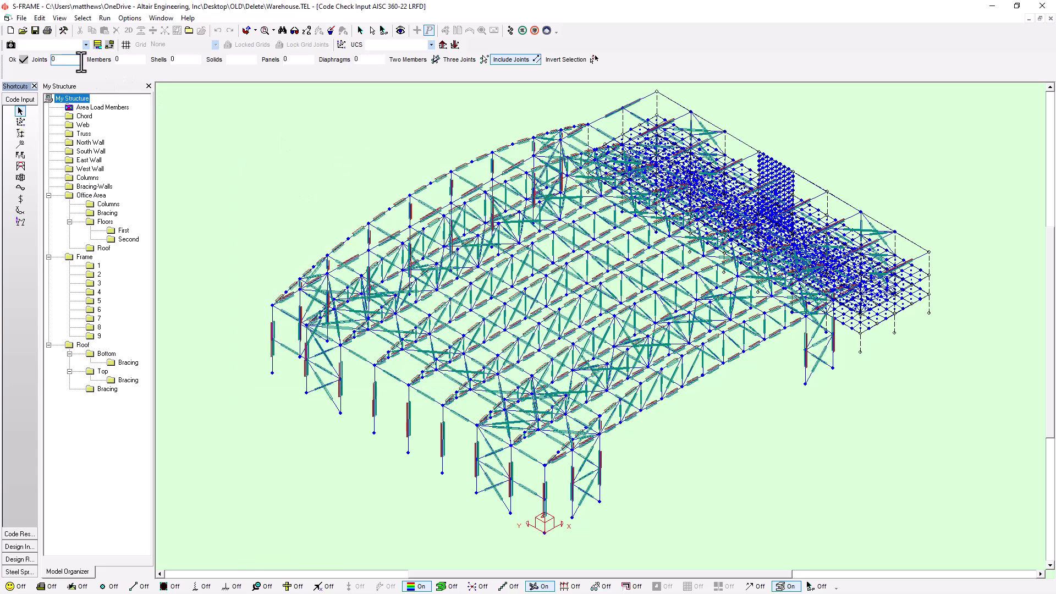
# - Examine the section costs per unit weight, selecting sections W44X335 through W40X431, and accept the dialog without editing any cost
pyautogui.click(59, 18)
pyautogui.moveTo(47, 22)
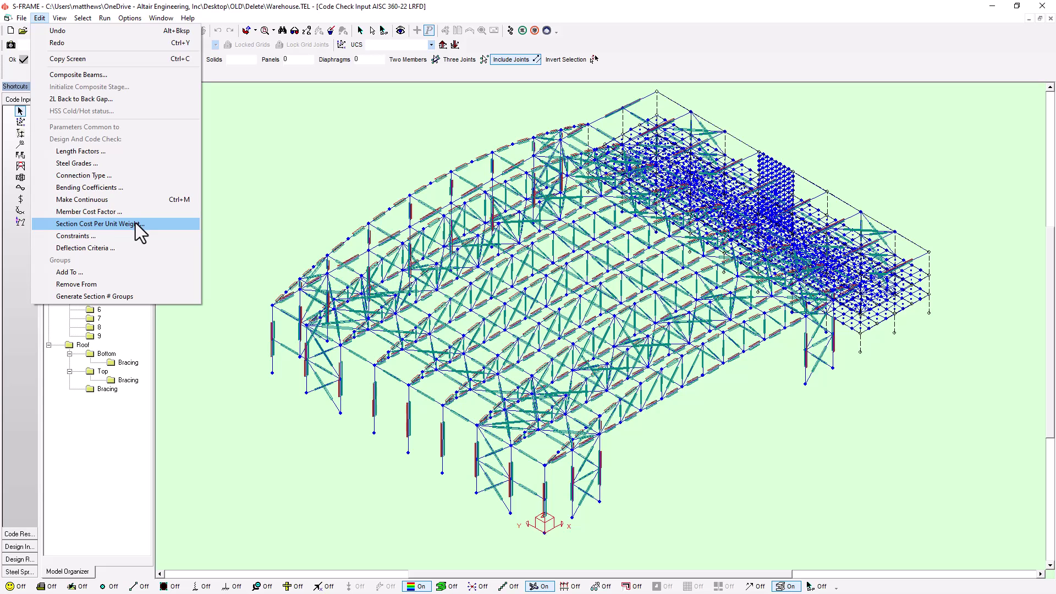
pyautogui.click(104, 225)
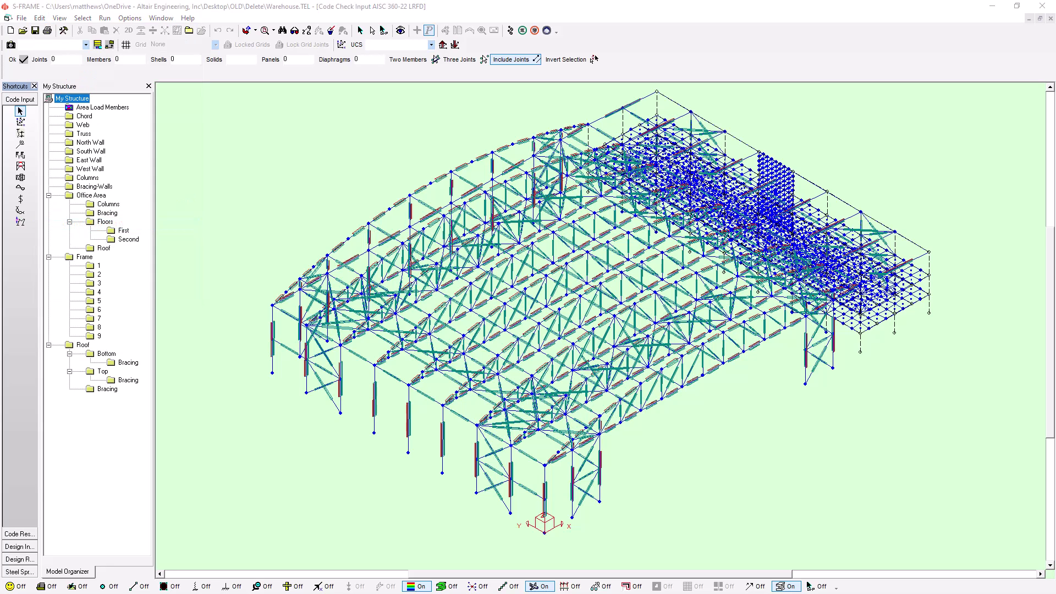
pyautogui.moveTo(492, 203); pyautogui.dragTo(518, 160)
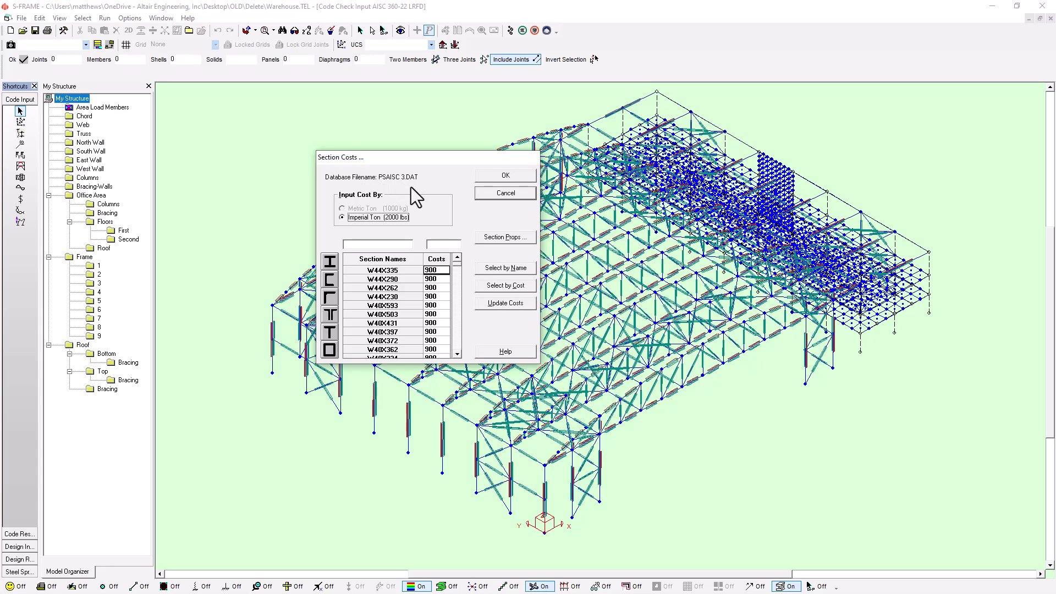
pyautogui.click(395, 270)
pyautogui.moveTo(395, 269); pyautogui.dragTo(394, 324)
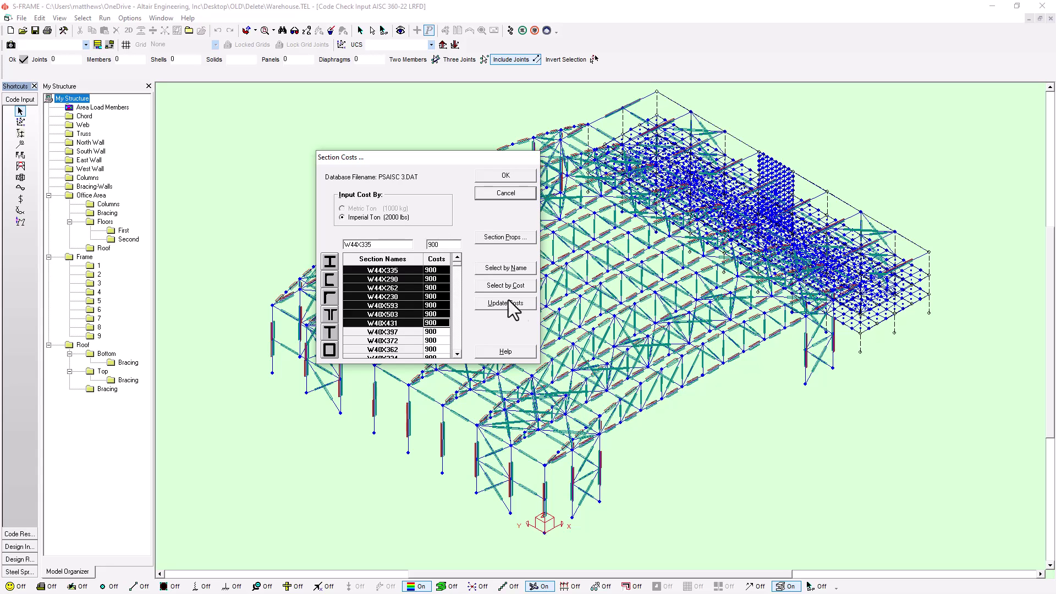
pyautogui.click(505, 176)
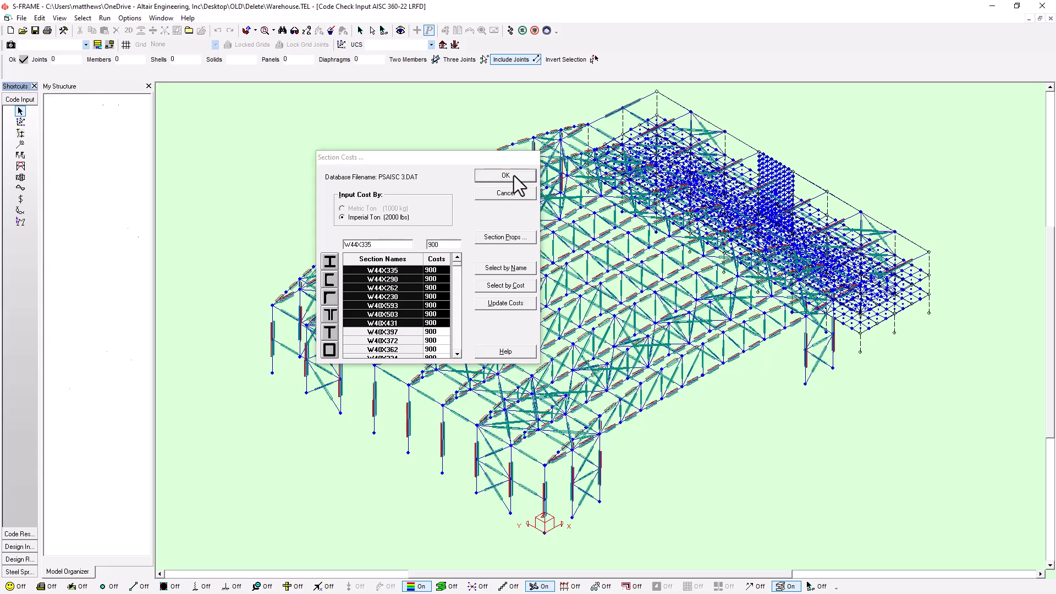
# - Look at the member cost factor and fixed cost settings, and cancel without changes
pyautogui.click(38, 15)
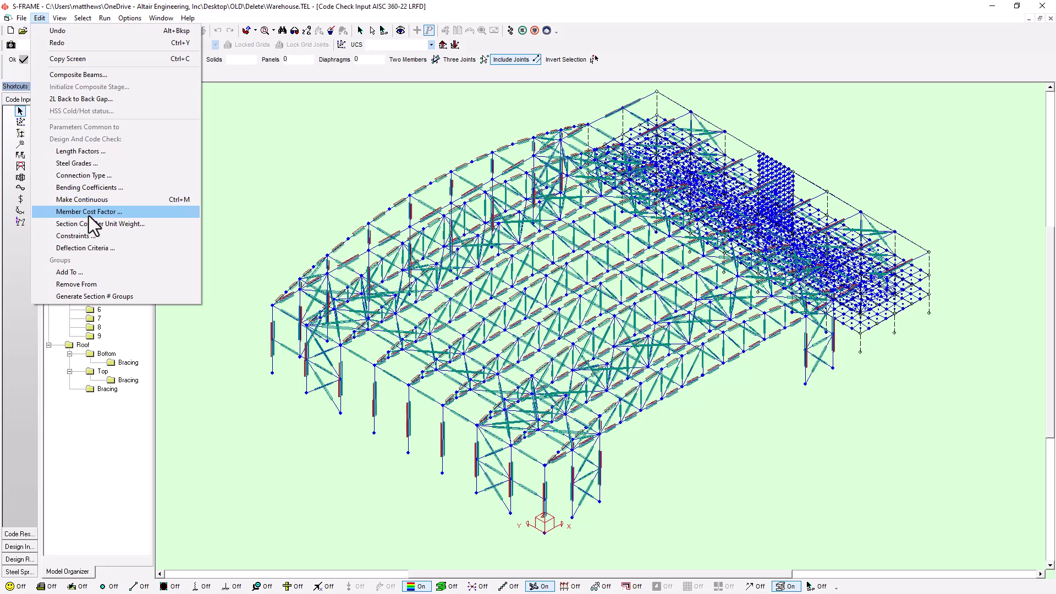
pyautogui.click(90, 212)
pyautogui.moveTo(292, 229); pyautogui.dragTo(396, 221)
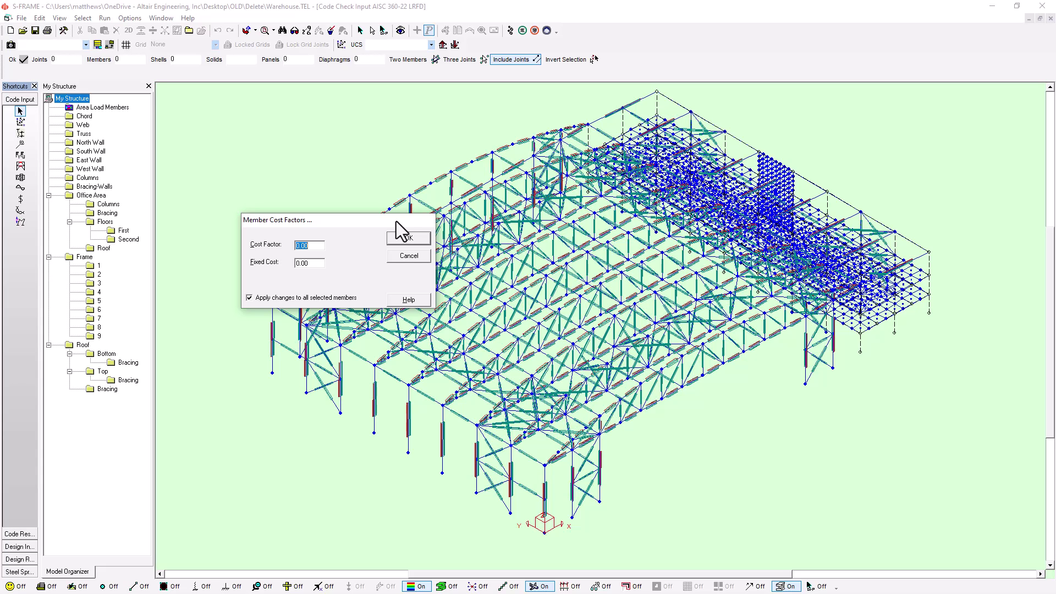
pyautogui.click(415, 259)
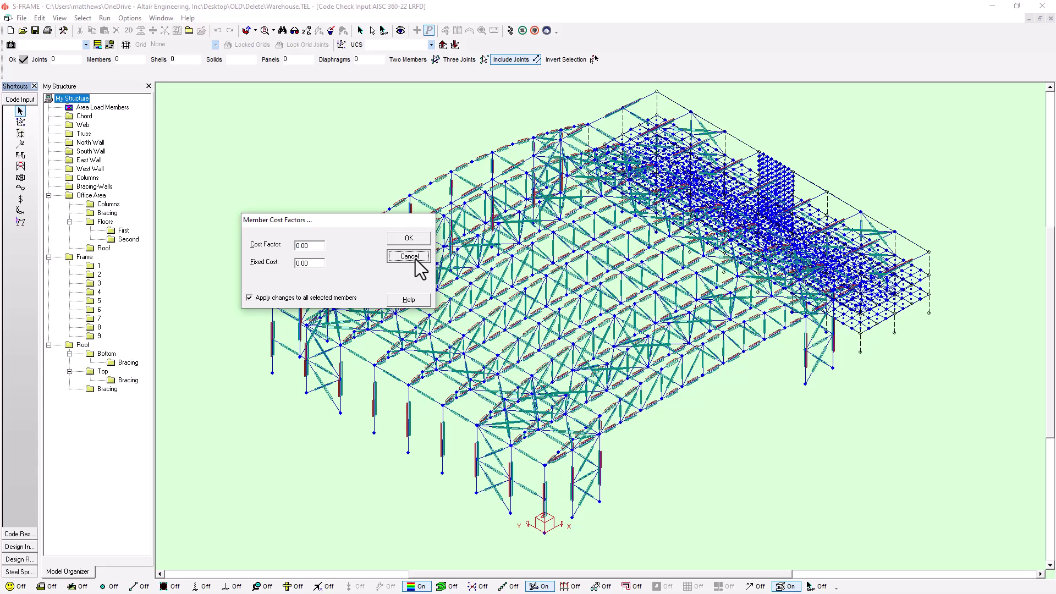
# - Open the member cost factor settings and read the help topics on member cost factors and cost input
pyautogui.click(20, 199)
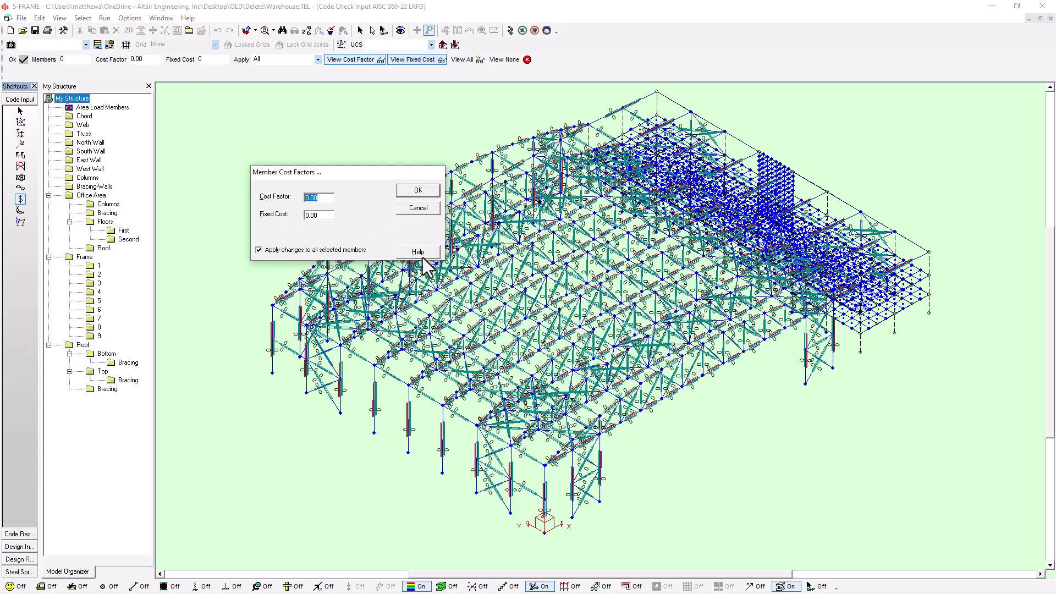
pyautogui.click(419, 253)
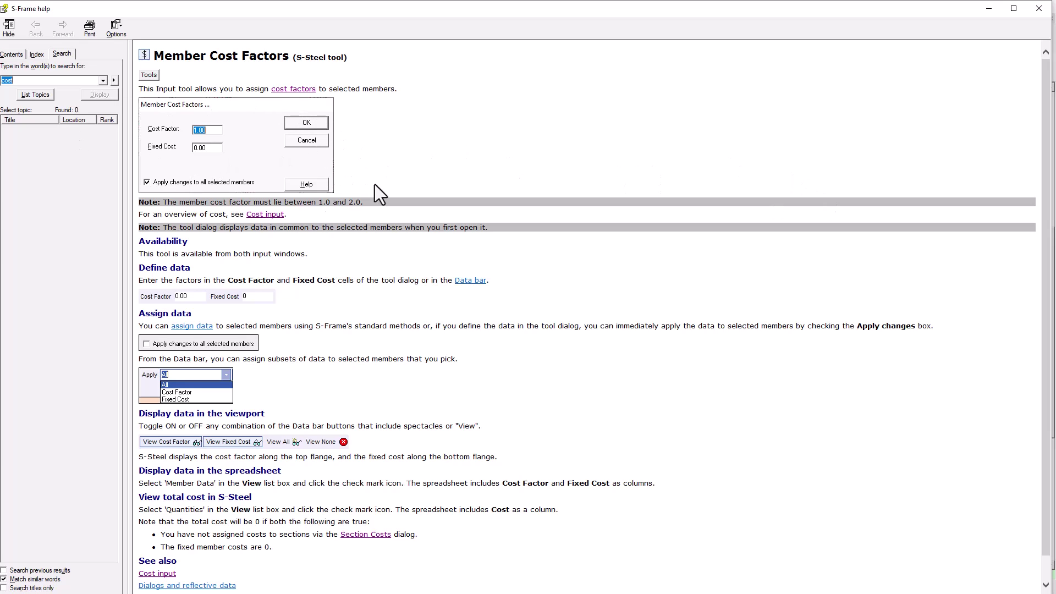
pyautogui.click(286, 91)
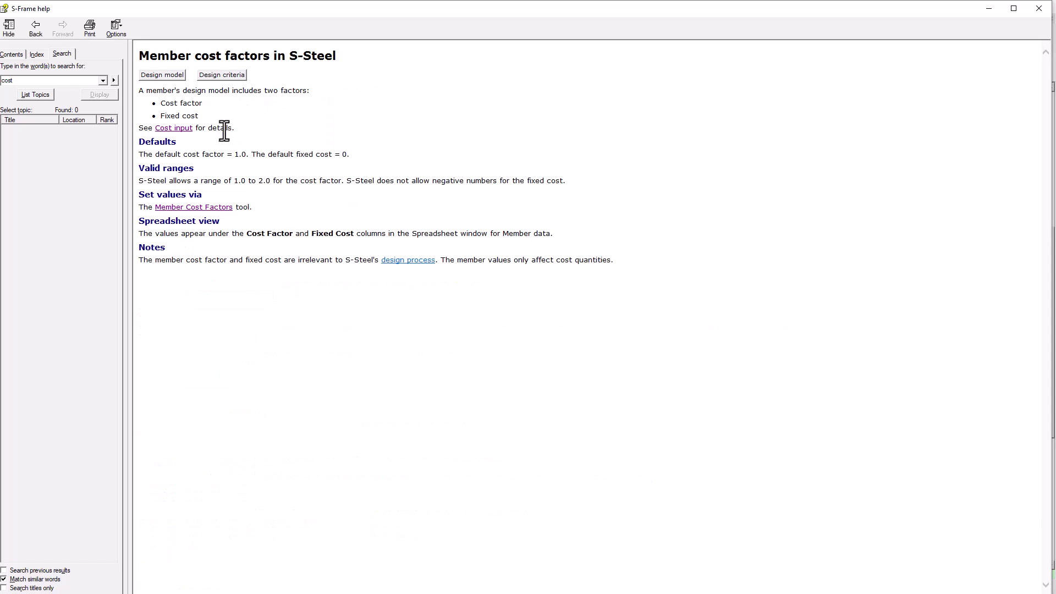
pyautogui.click(174, 129)
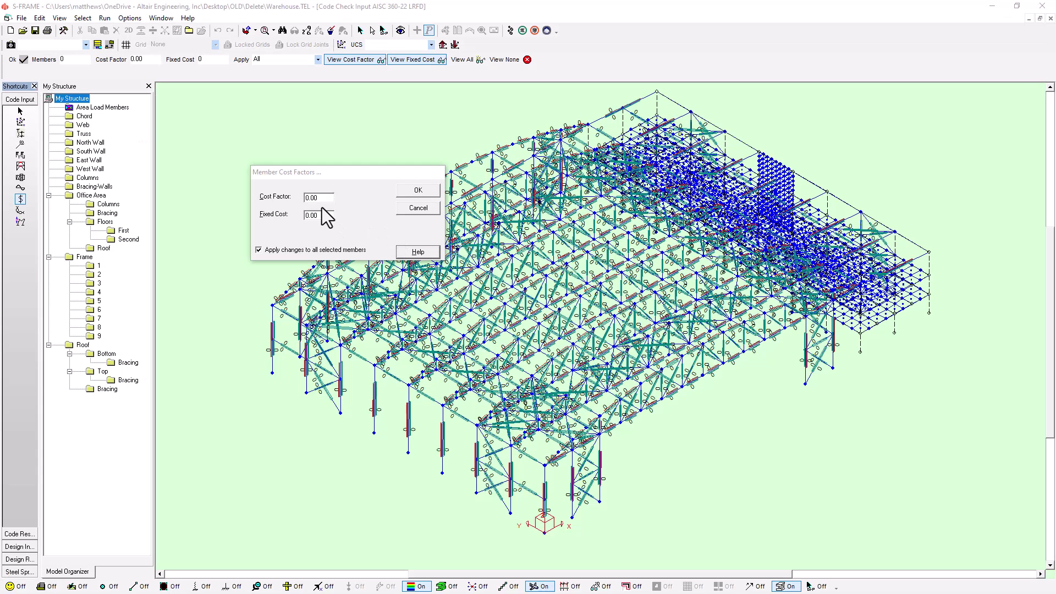
# - Set the cost factor of all selected members to 1.0 and run the code check for load combinations 1 to 5
pyautogui.doubleClick(318, 202)
pyautogui.write('1.0')
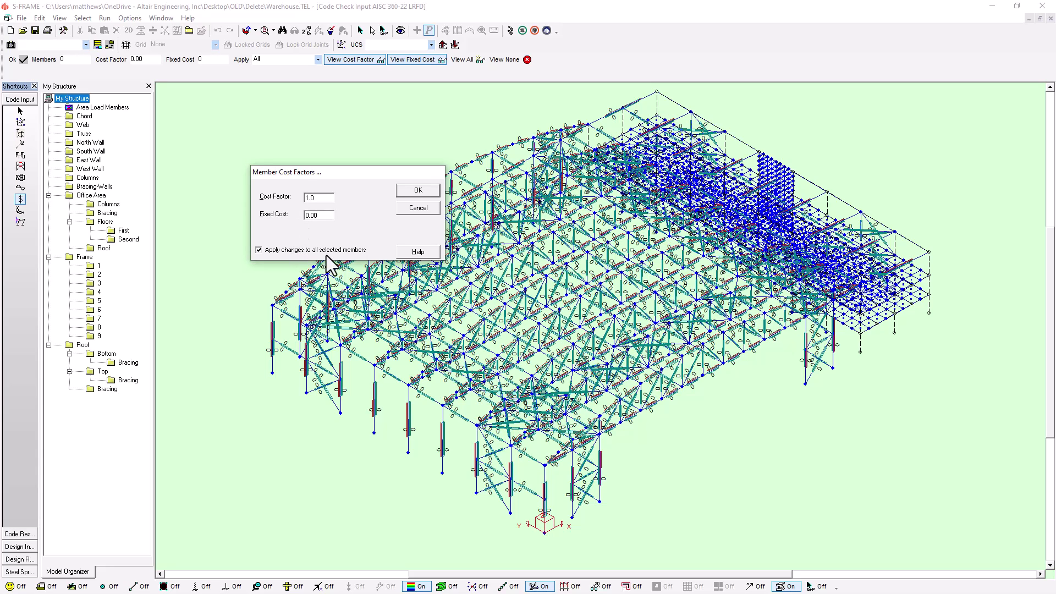
pyautogui.click(414, 193)
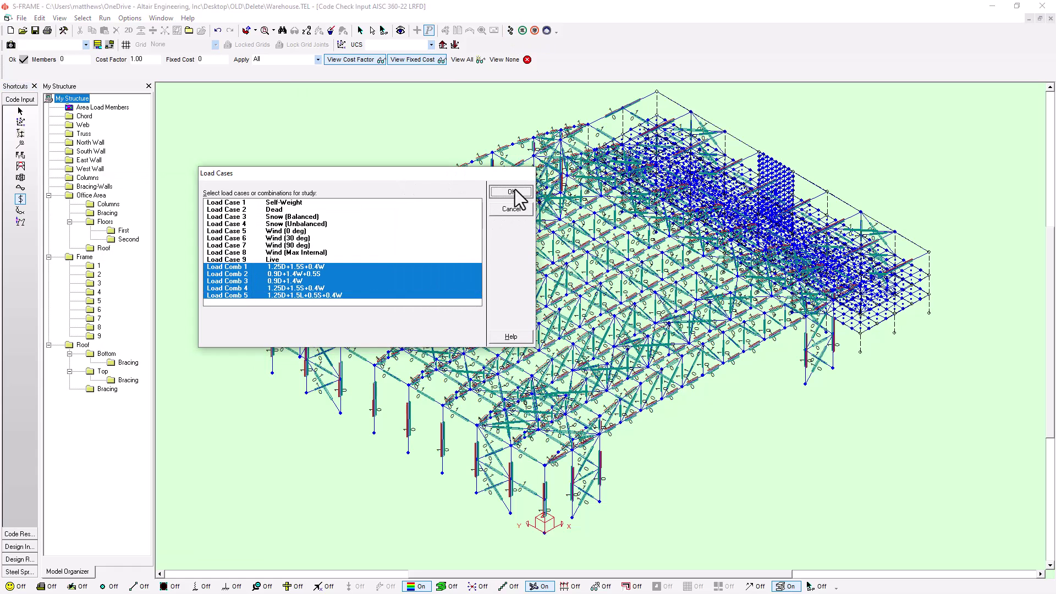
pyautogui.click(509, 189)
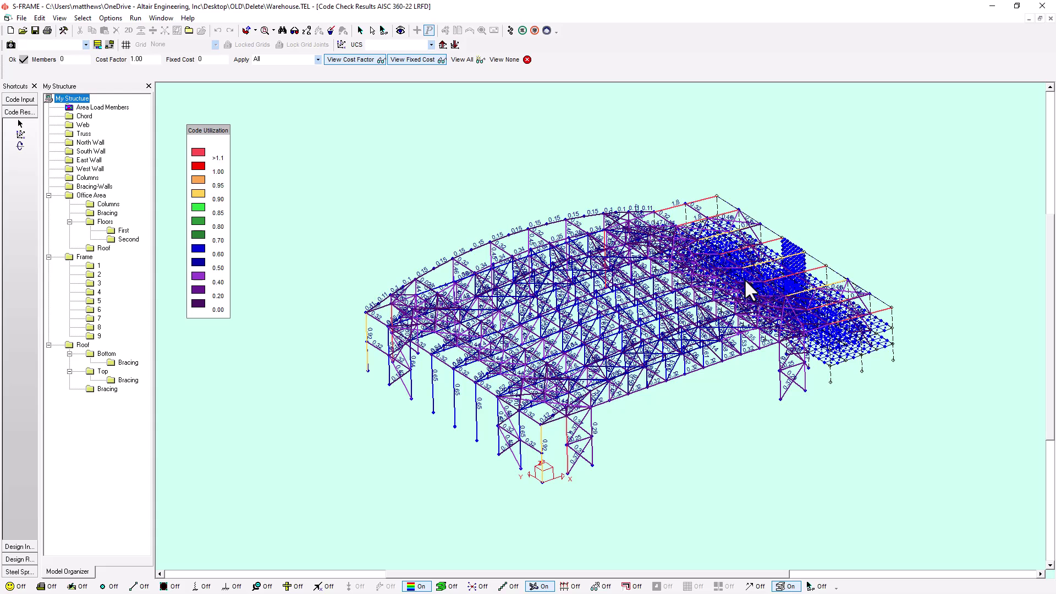
# - Preview the key code check results for the selected members with only quantities included, examine the cost by section, and close the preview
pyautogui.click(21, 17)
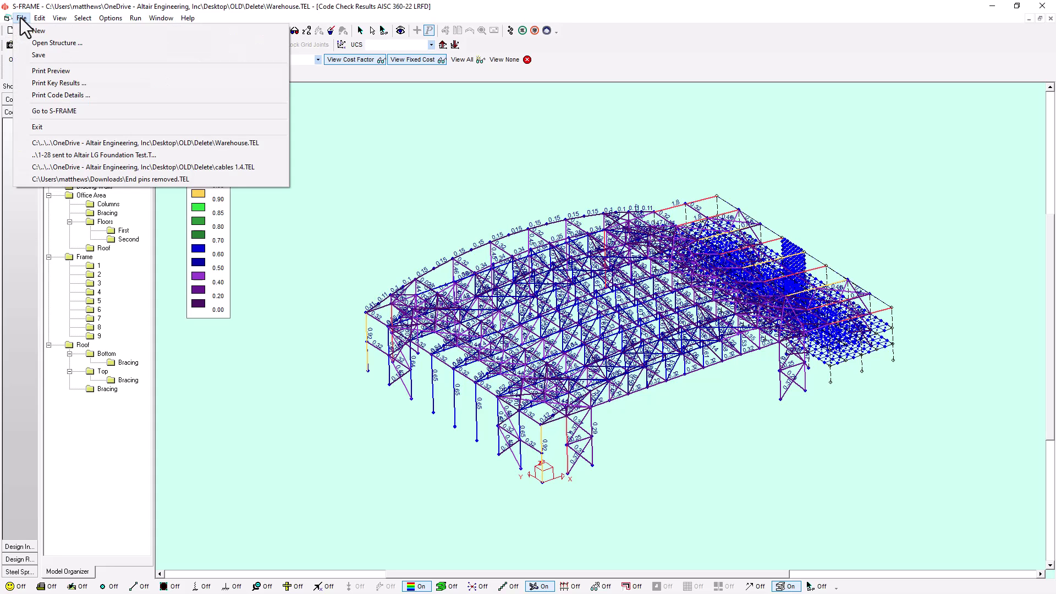
pyautogui.click(71, 83)
pyautogui.click(193, 249)
pyautogui.click(198, 241)
pyautogui.click(200, 231)
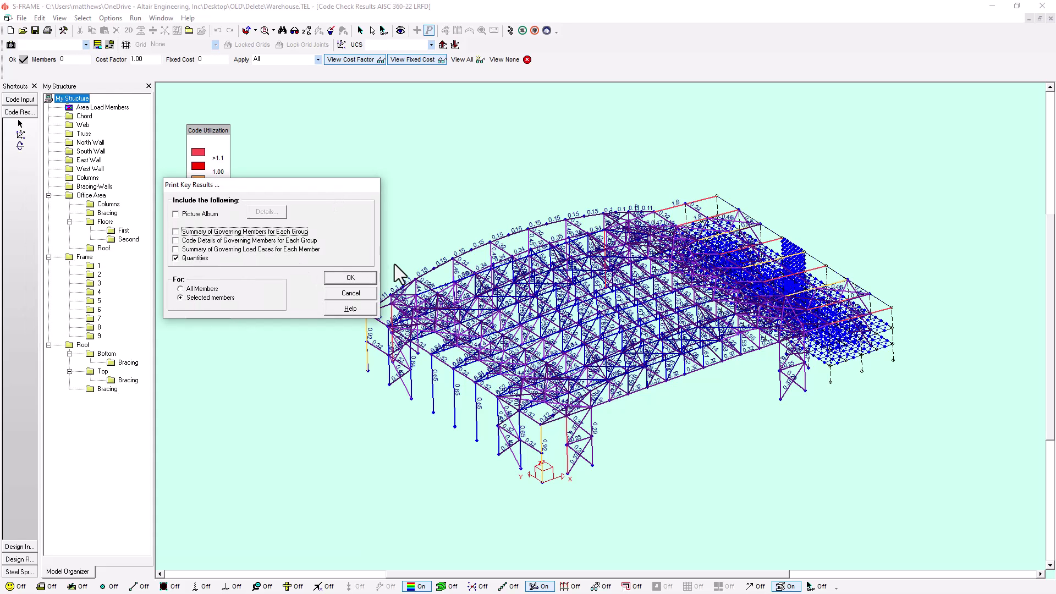
pyautogui.click(366, 278)
pyautogui.moveTo(398, 202); pyautogui.dragTo(585, 9)
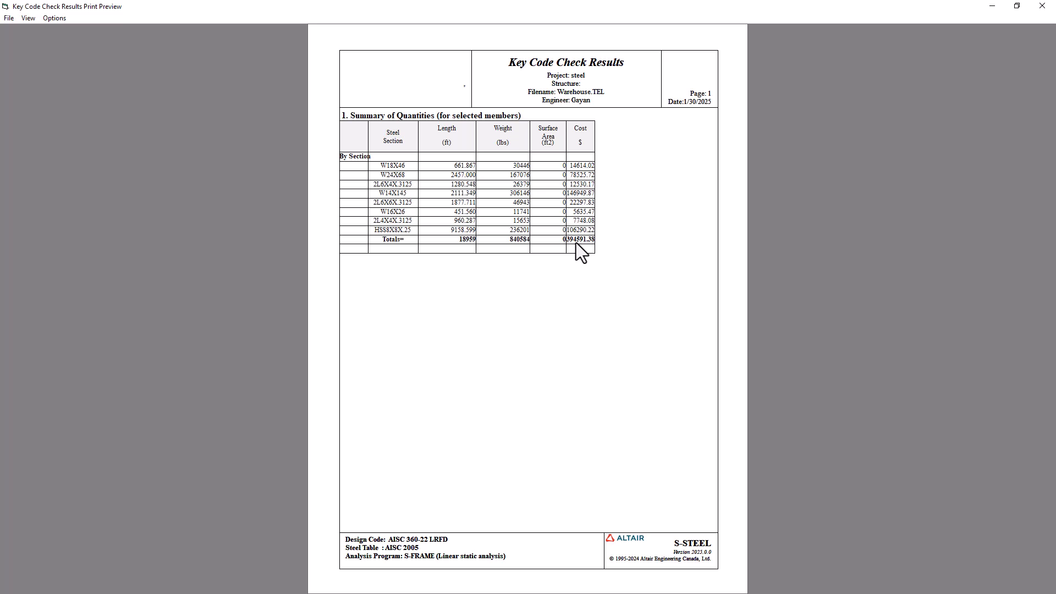
pyautogui.click(1052, 10)
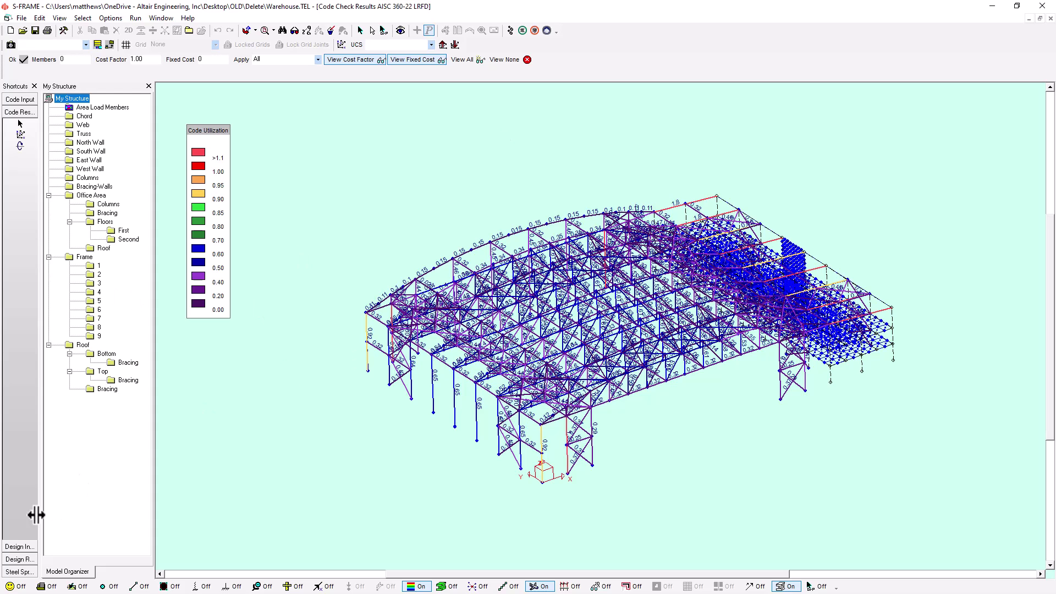
# - Switch to the design input view and clear the member selection
pyautogui.click(20, 547)
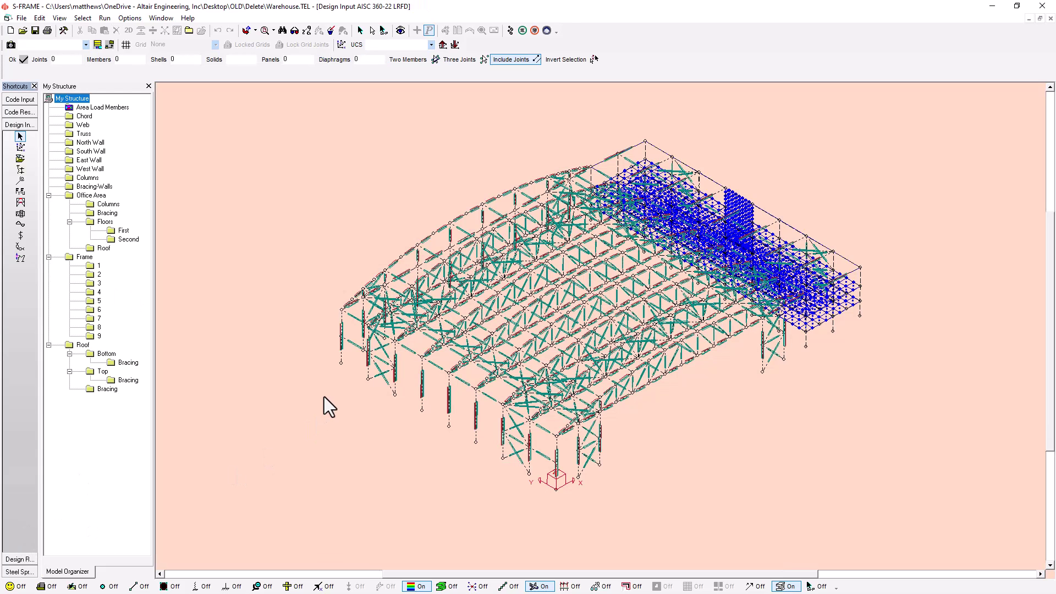
pyautogui.click(360, 31)
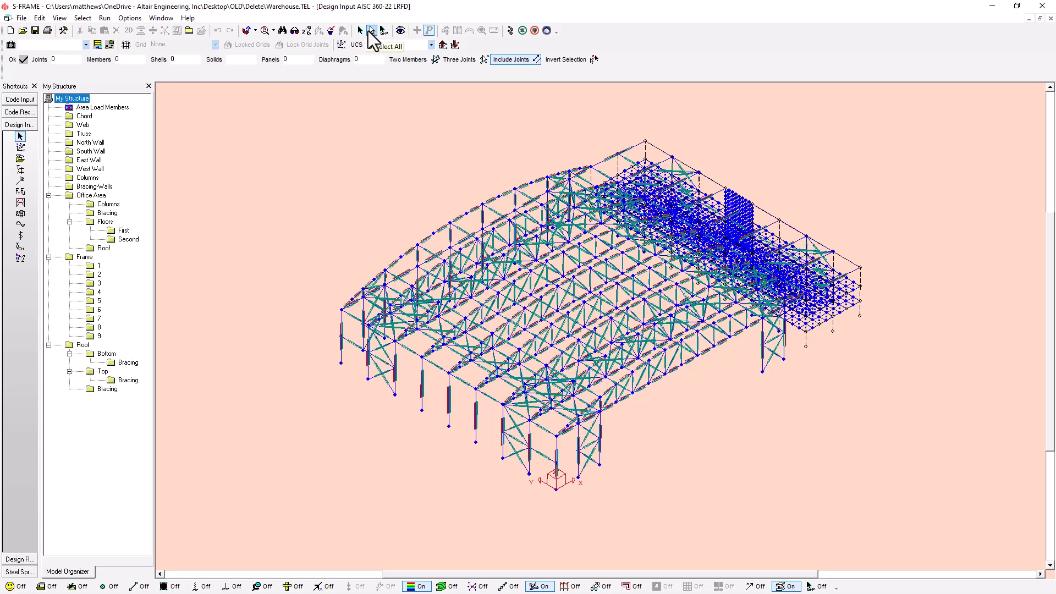
pyautogui.press('Escape')
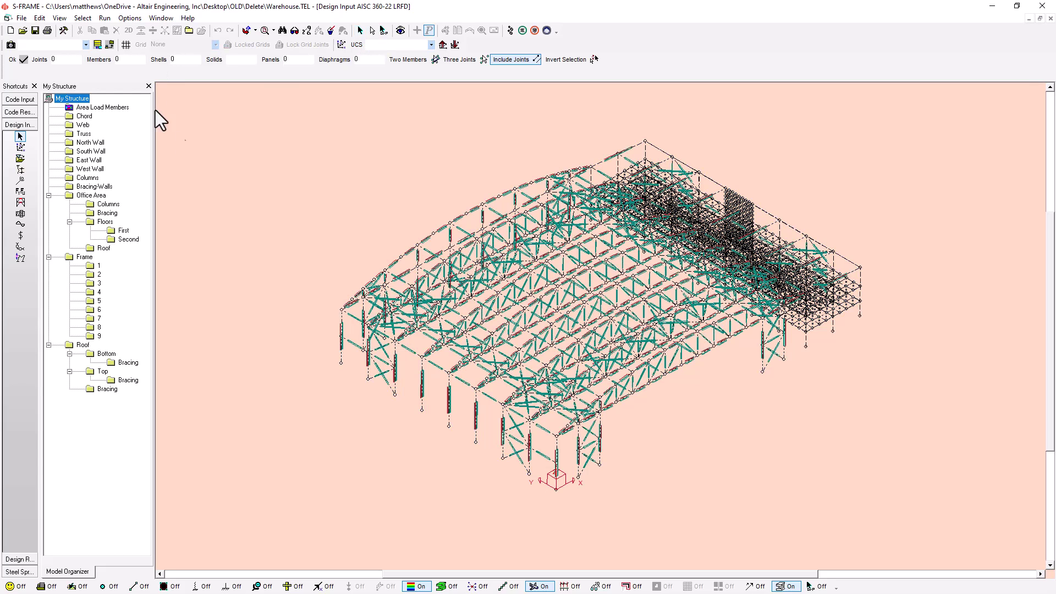
# - Add section types W27 and W21 to the end-wall columns' design group, name the group Columns, and set its selection criterion to Cost
pyautogui.click(423, 384)
pyautogui.click(383, 31)
pyautogui.click(22, 159)
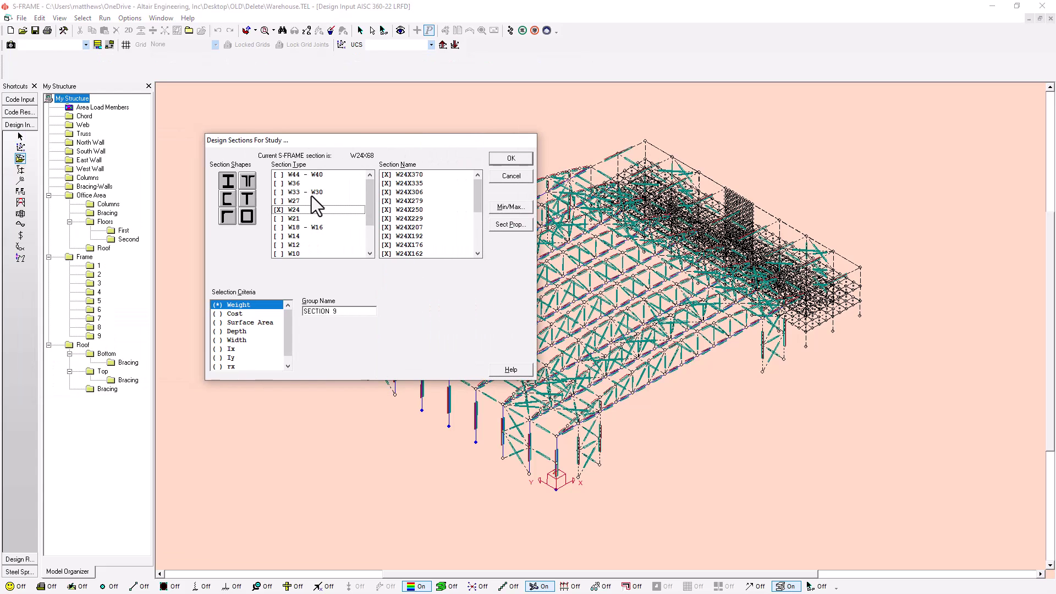
pyautogui.click(295, 201)
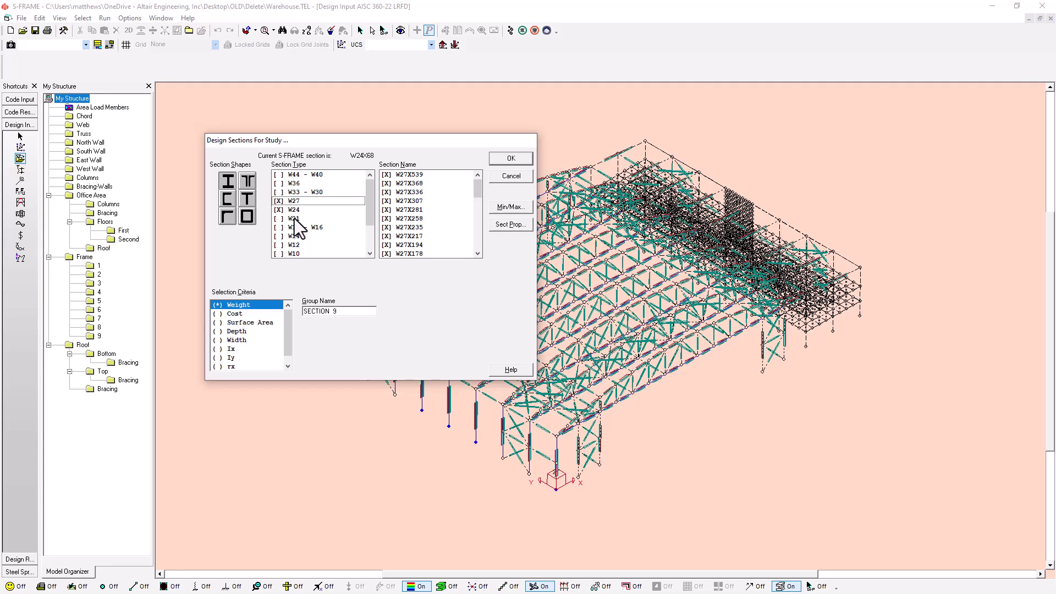
pyautogui.click(294, 219)
pyautogui.click(341, 310)
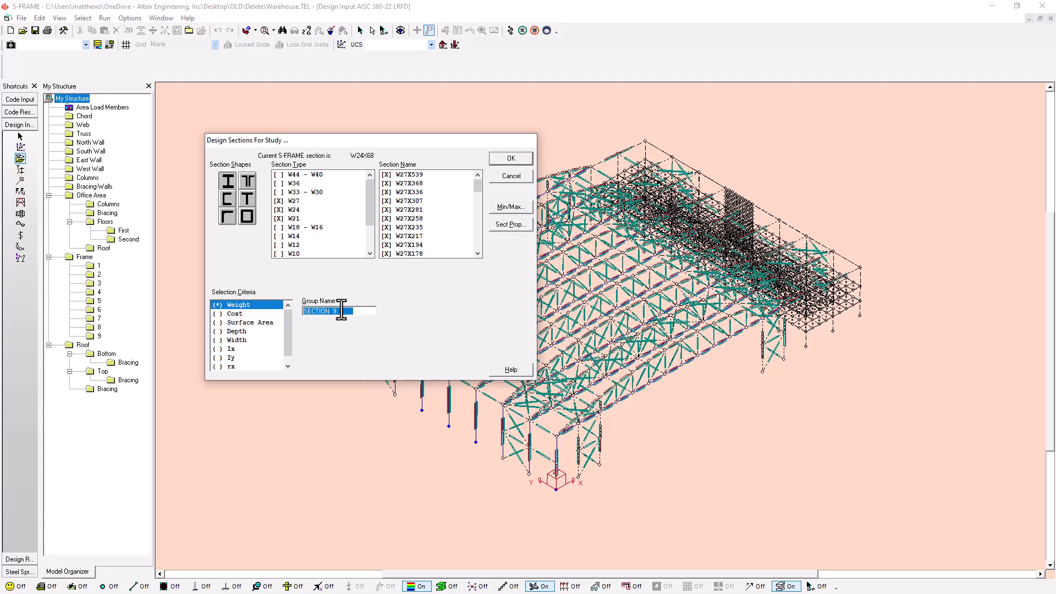
pyautogui.write('Columns')
pyautogui.click(235, 314)
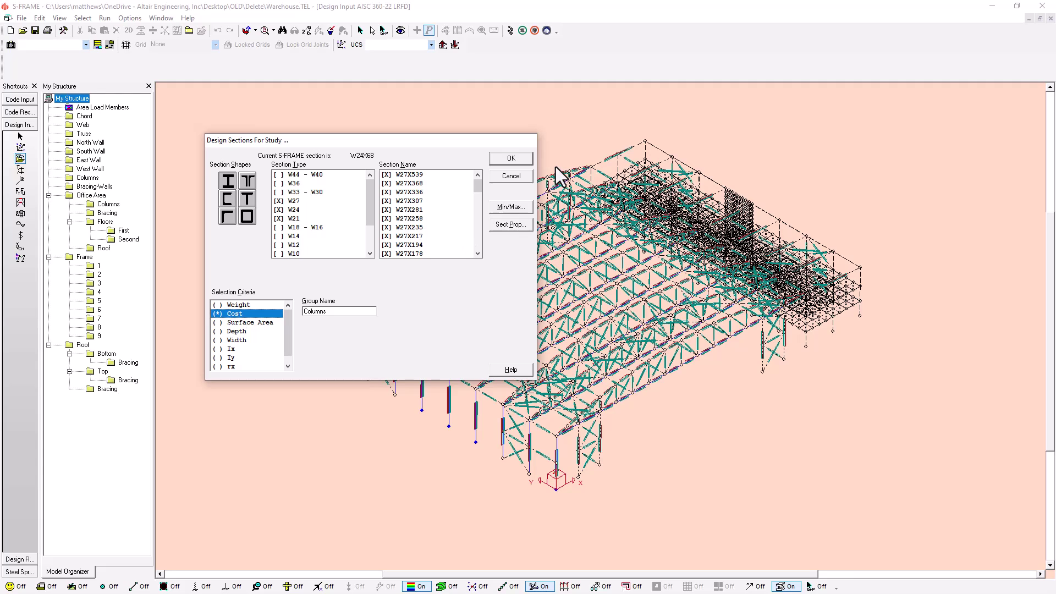
pyautogui.click(527, 160)
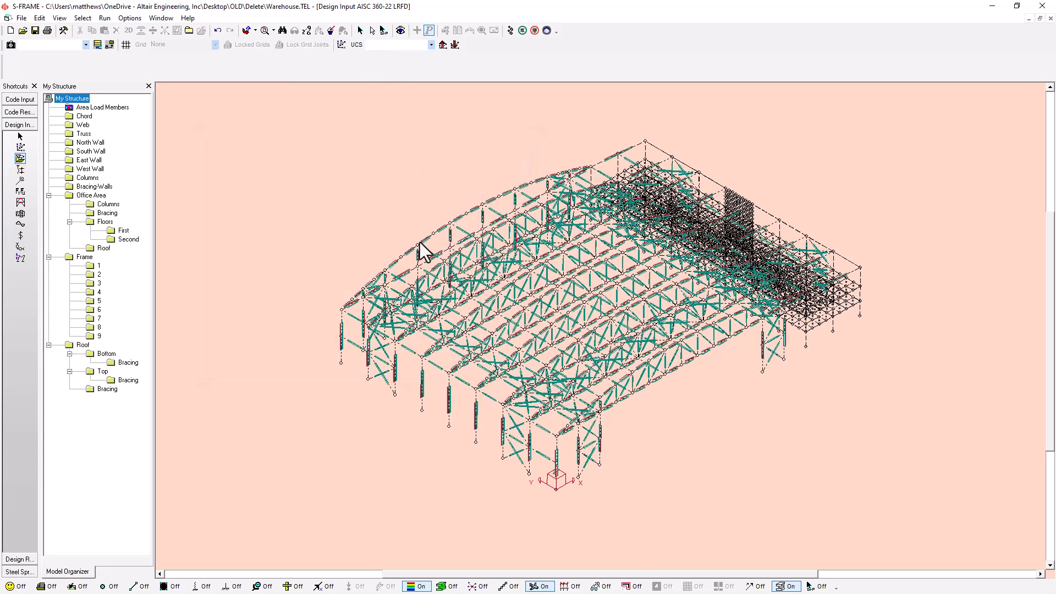
# - For the W14X145 arched chord design group, set the selection criterion to Cost and add section types W12, W10 and W18 - W16
pyautogui.click(20, 137)
pyautogui.click(408, 251)
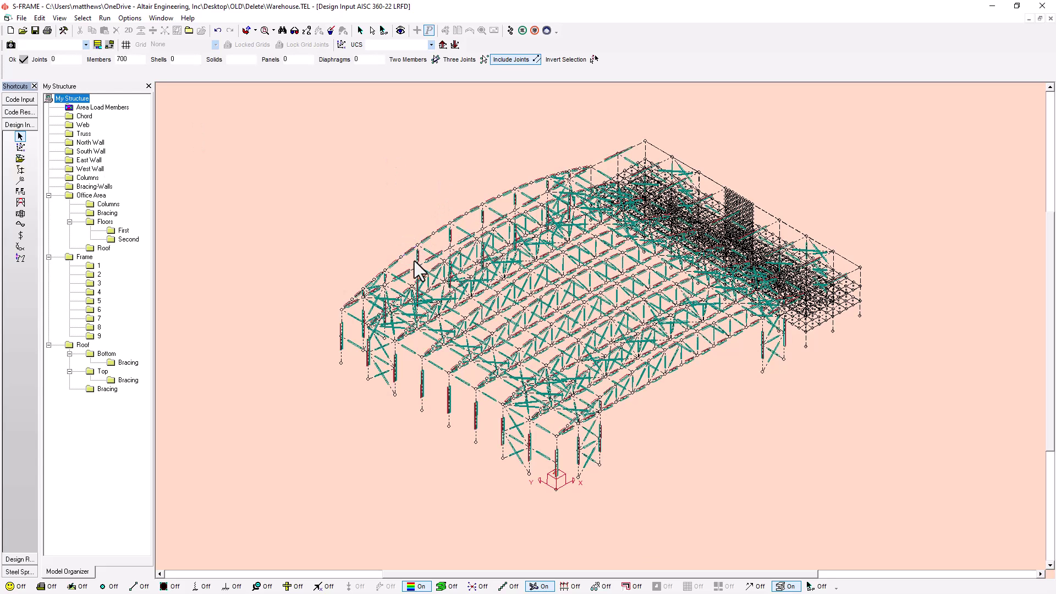
pyautogui.click(383, 31)
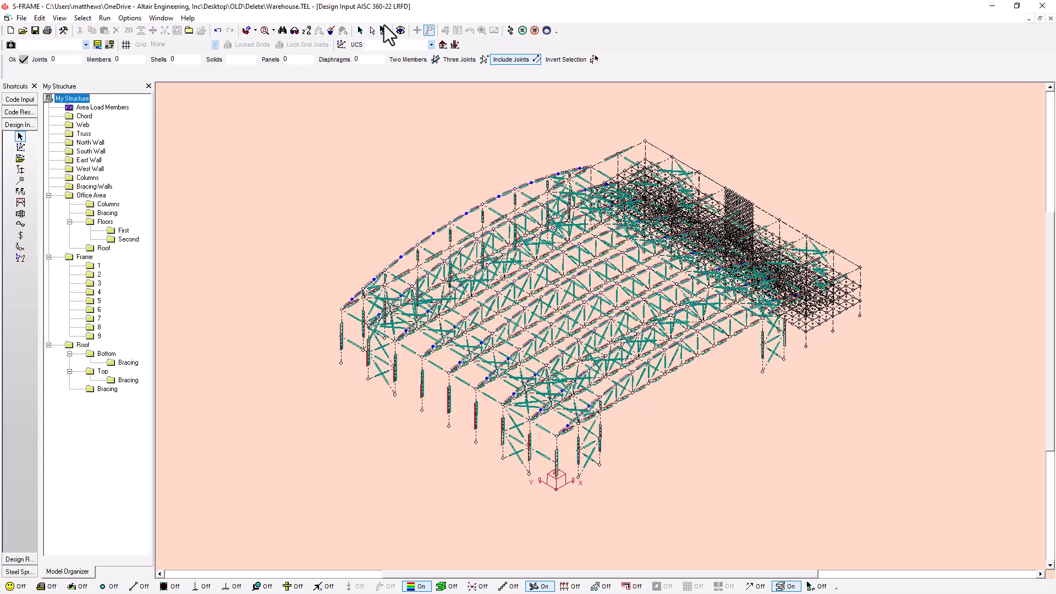
pyautogui.click(21, 159)
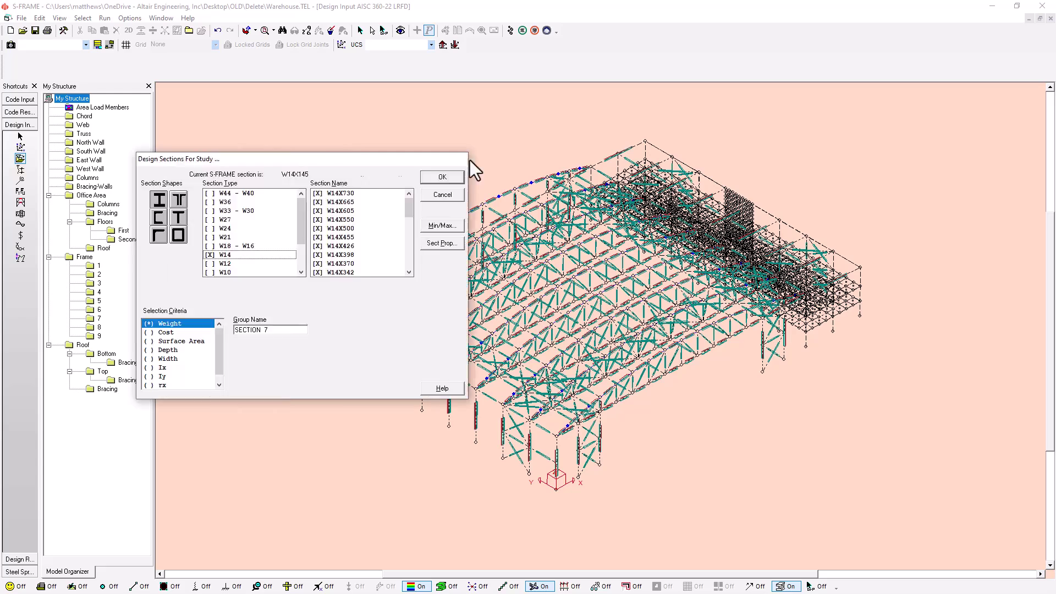
pyautogui.moveTo(469, 160); pyautogui.dragTo(687, 163)
pyautogui.moveTo(516, 332); pyautogui.dragTo(461, 332)
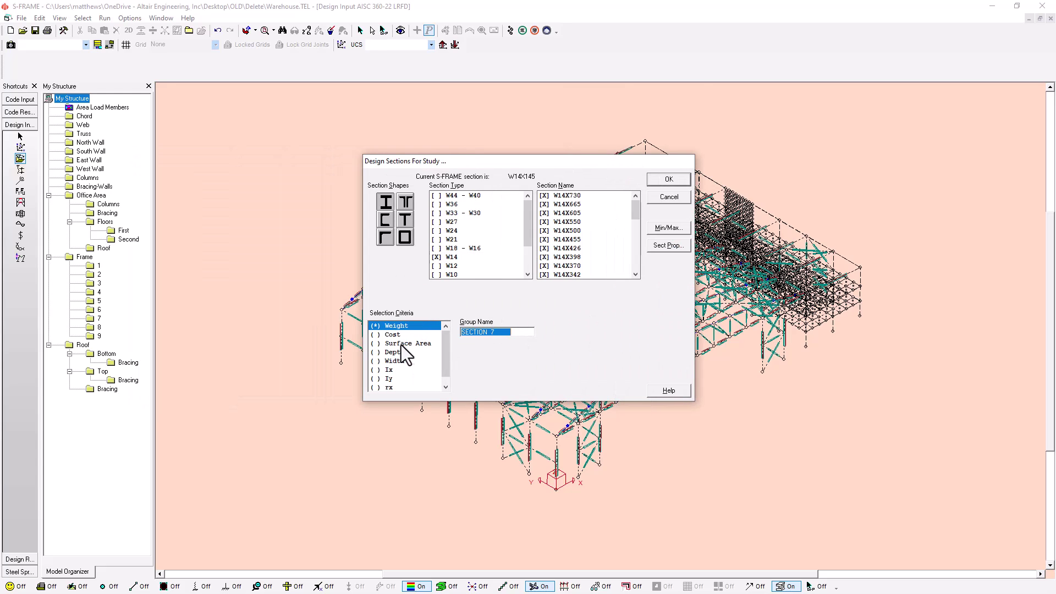
pyautogui.click(391, 335)
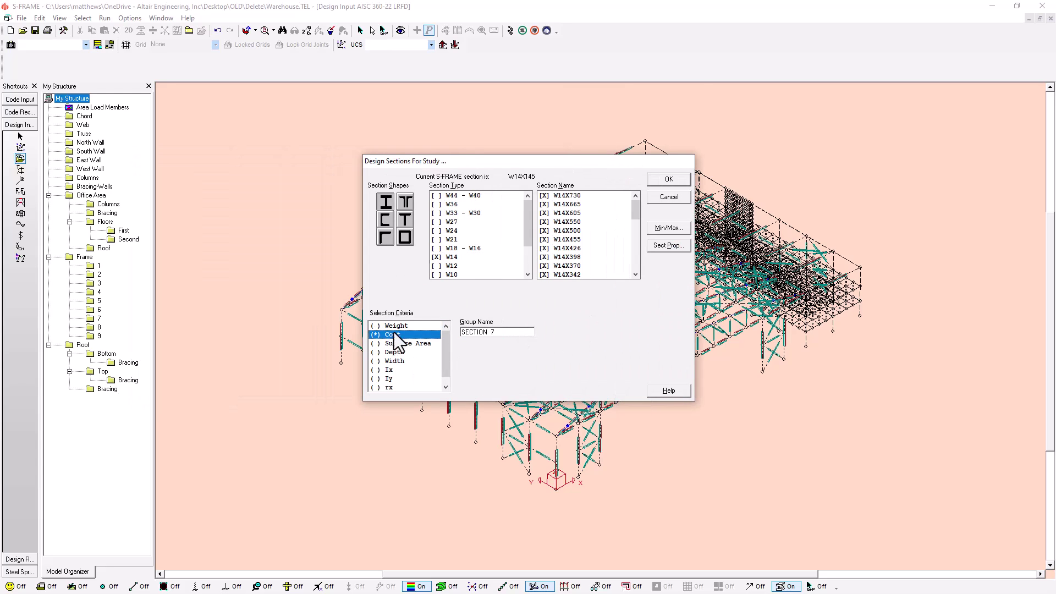
pyautogui.click(439, 266)
pyautogui.click(437, 275)
pyautogui.click(437, 248)
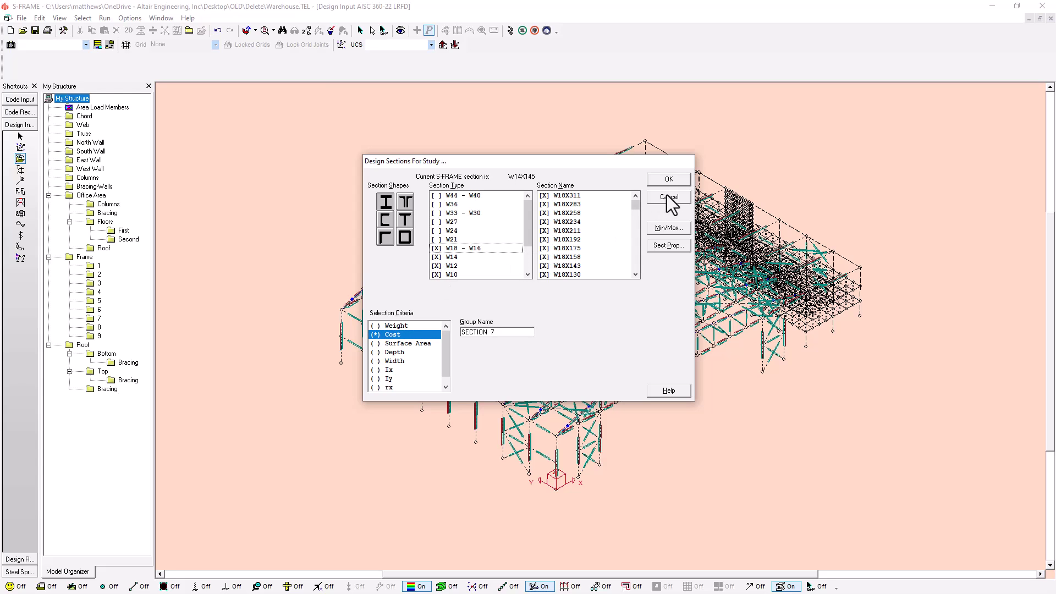
pyautogui.click(673, 180)
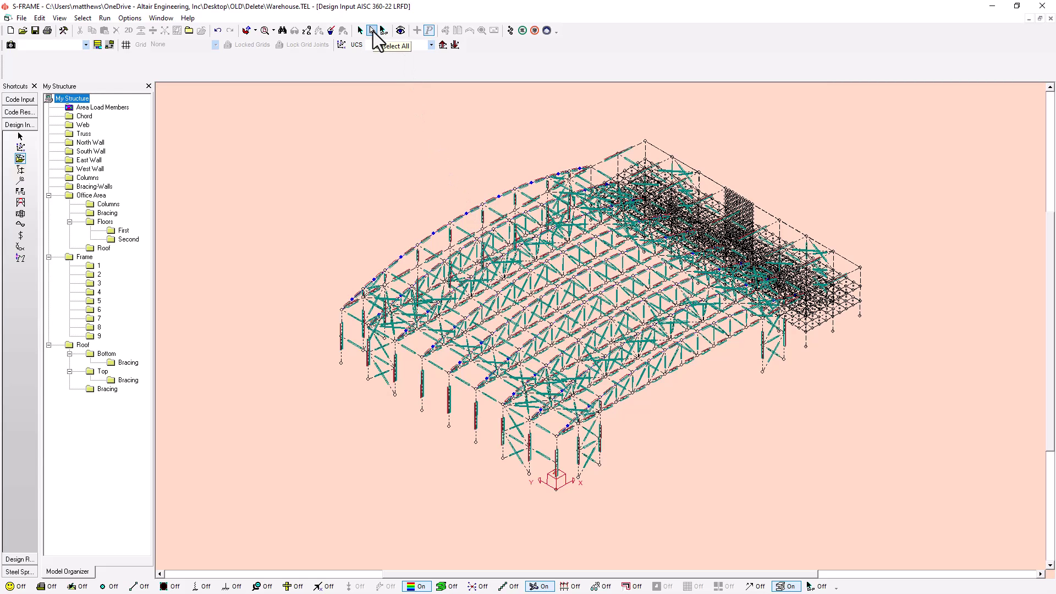
# - Set the selection criterion to Cost for the design group of square HSS8X8X.25 bracing members
pyautogui.click(20, 137)
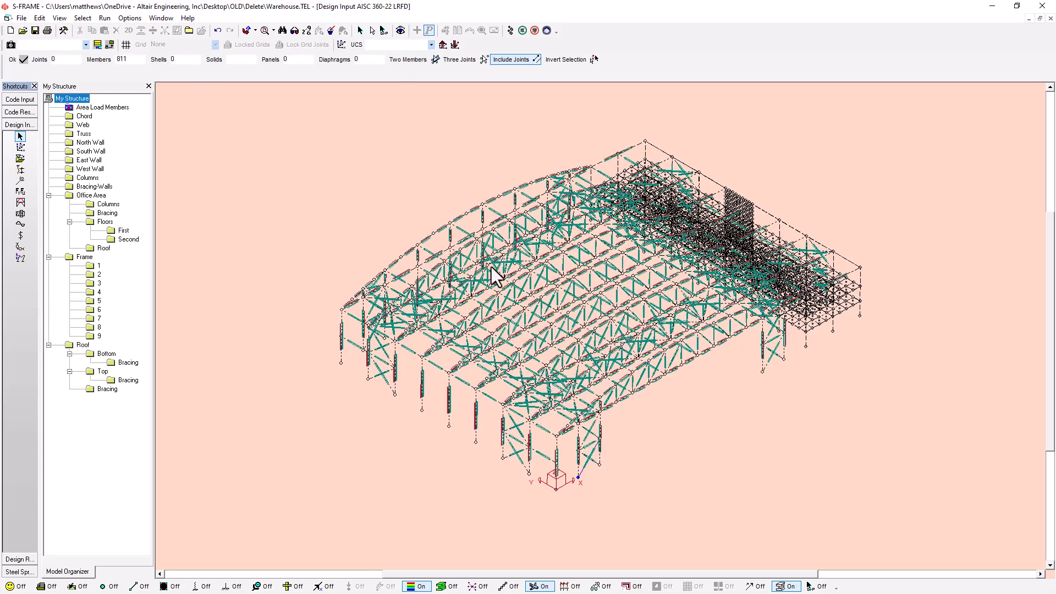
pyautogui.click(384, 29)
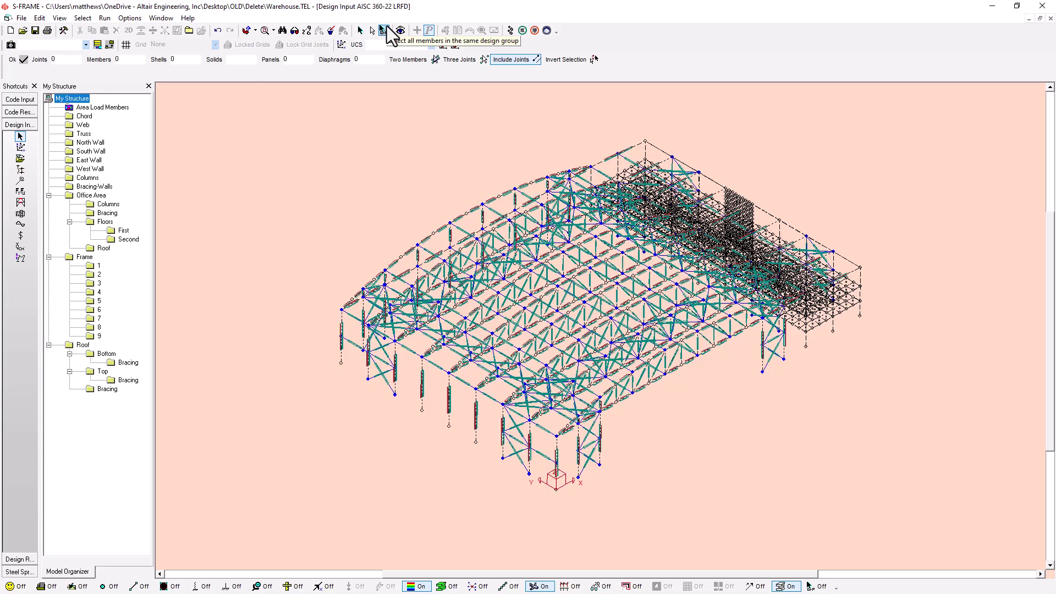
pyautogui.click(20, 159)
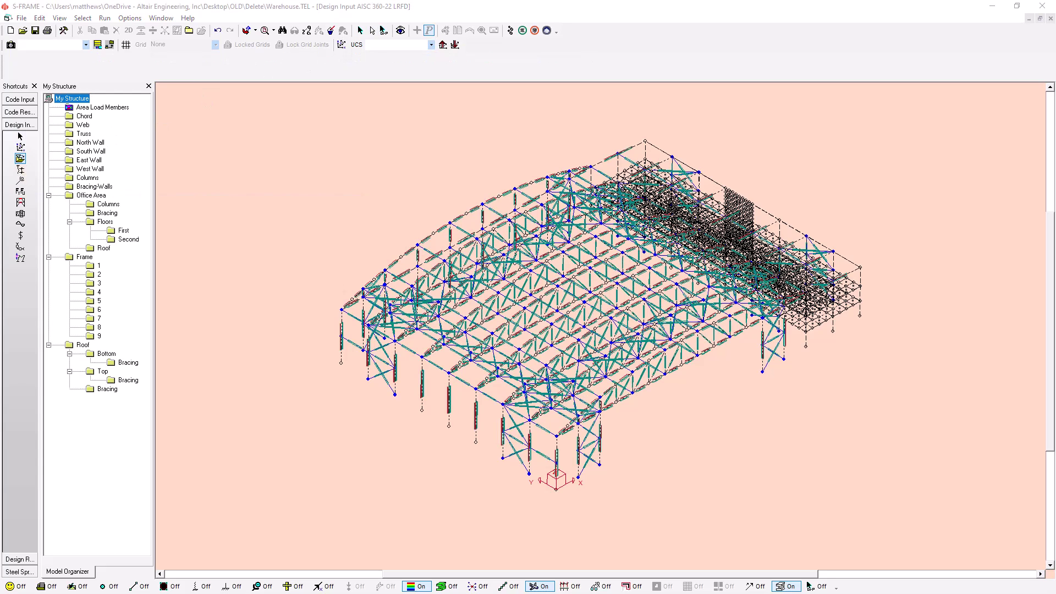
pyautogui.moveTo(333, 154); pyautogui.dragTo(456, 143)
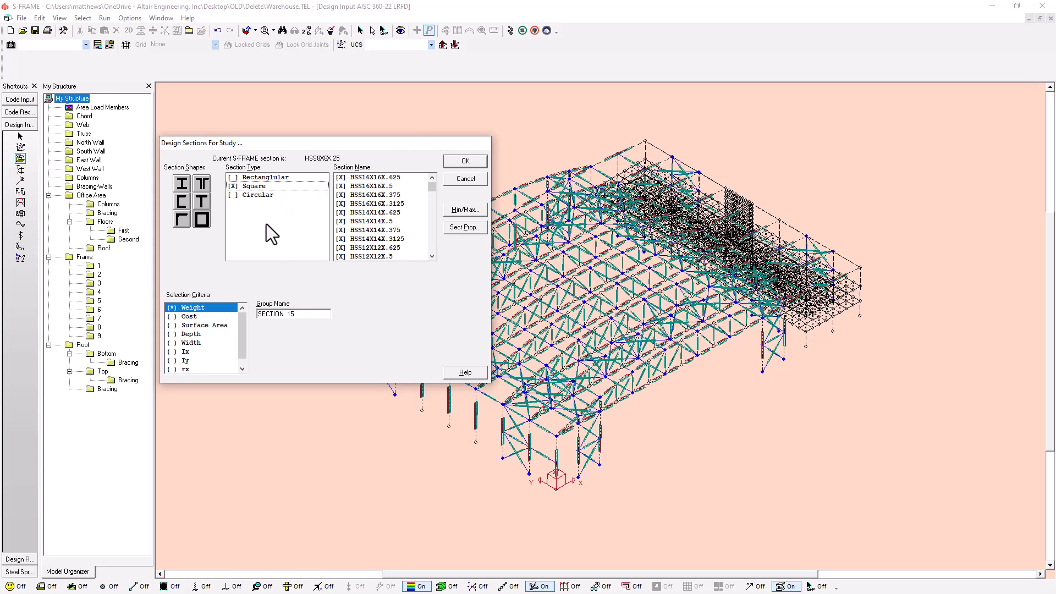
pyautogui.click(198, 317)
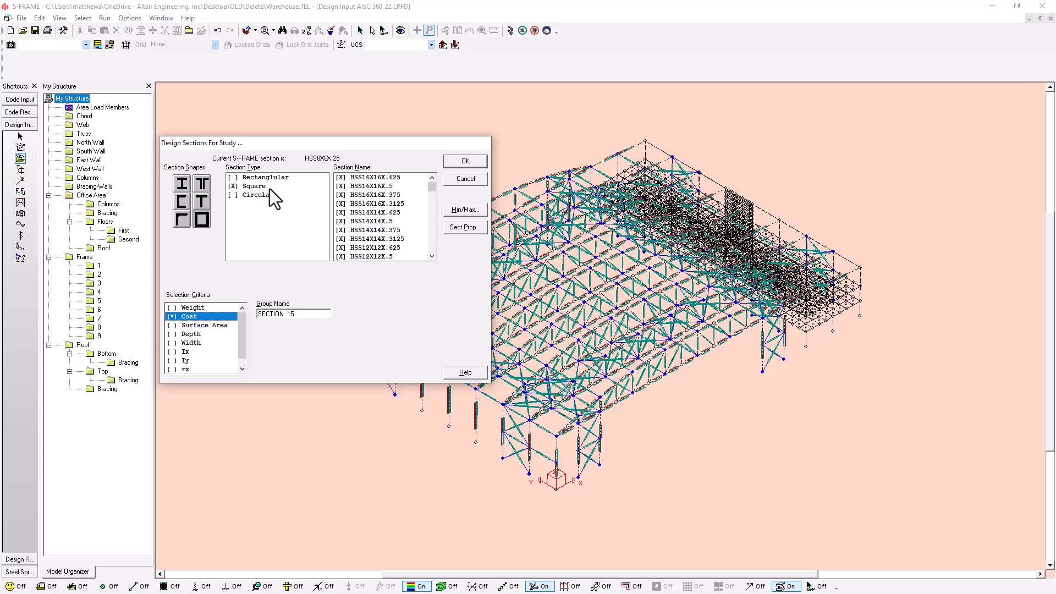
pyautogui.click(460, 164)
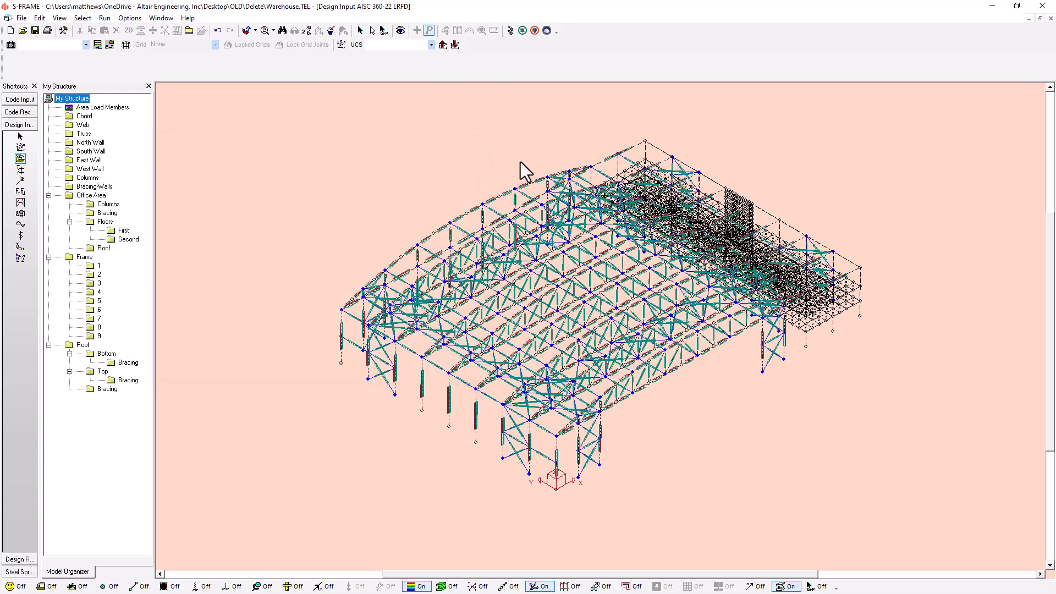
# - Select all members of the structure and run the design for load combinations 1 to 5
pyautogui.click(372, 30)
pyautogui.click(20, 136)
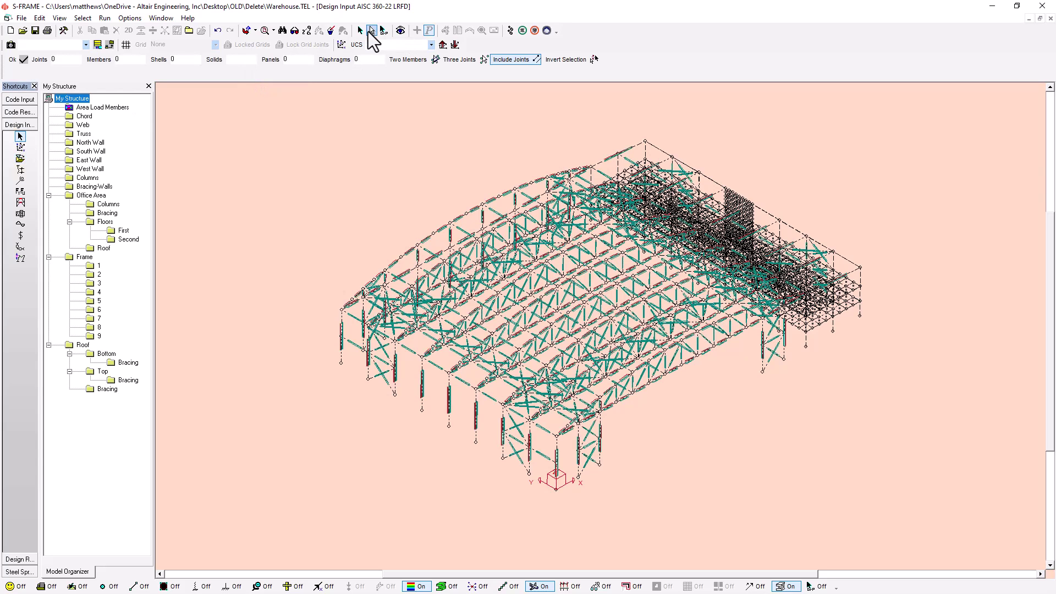
pyautogui.click(359, 31)
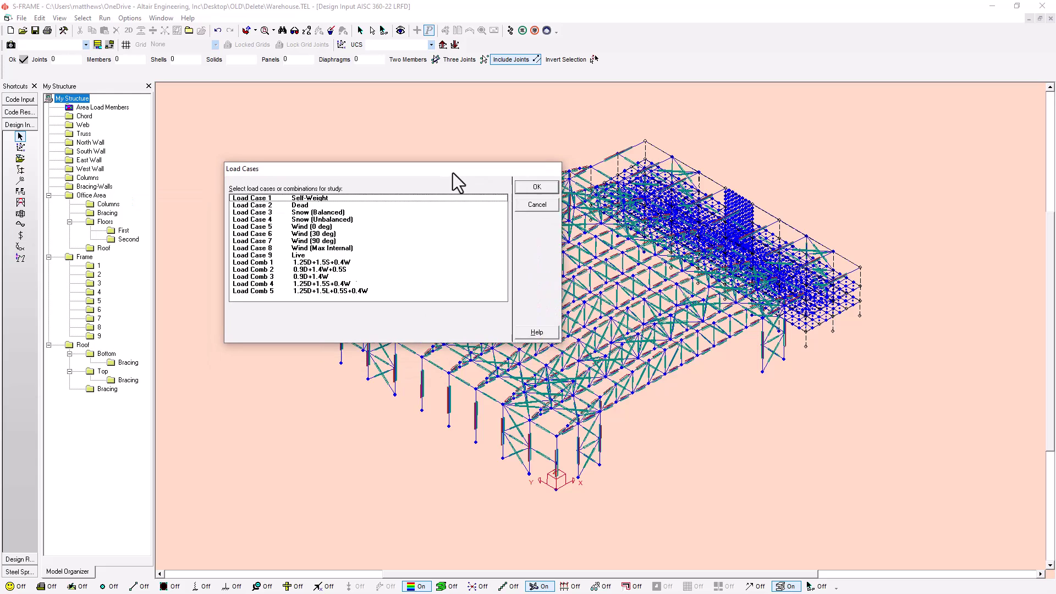
pyautogui.moveTo(289, 257); pyautogui.dragTo(285, 290)
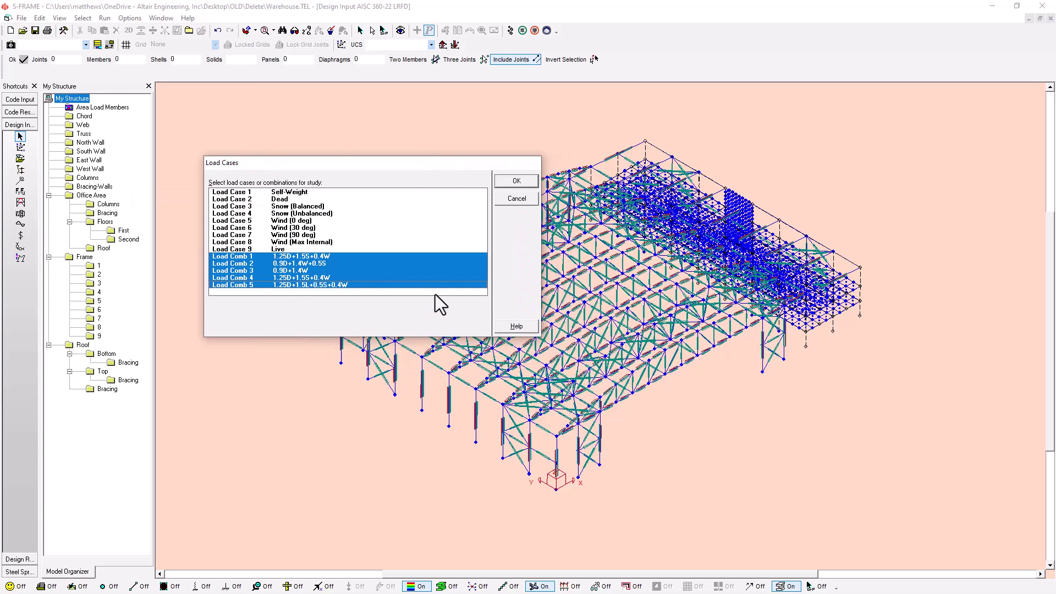
pyautogui.click(530, 185)
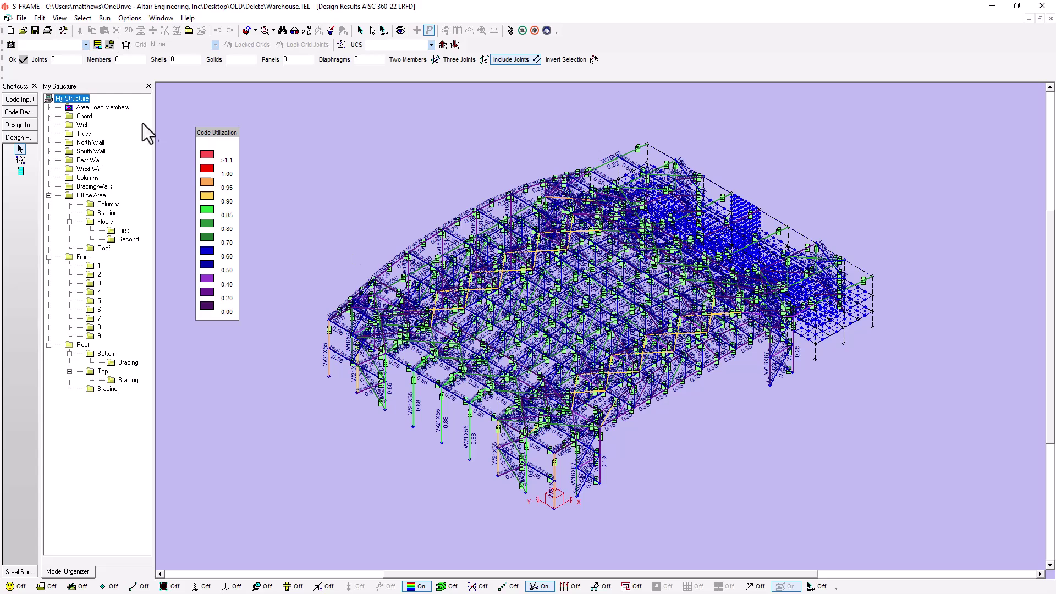
# - Set the design results display to Clear for the selected members and turn off the admissible list status icons
pyautogui.click(61, 18)
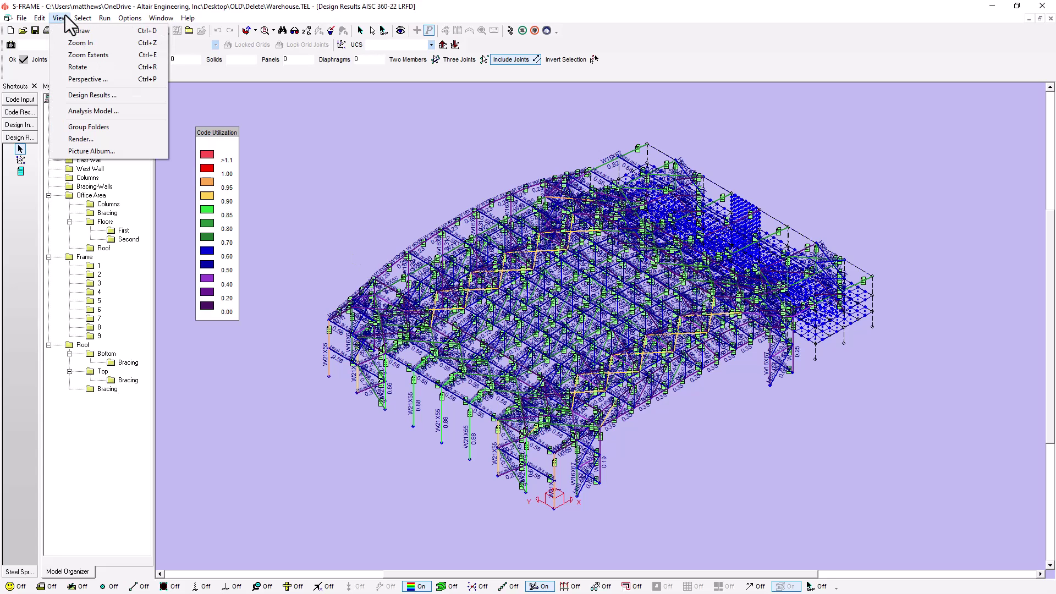
pyautogui.click(94, 100)
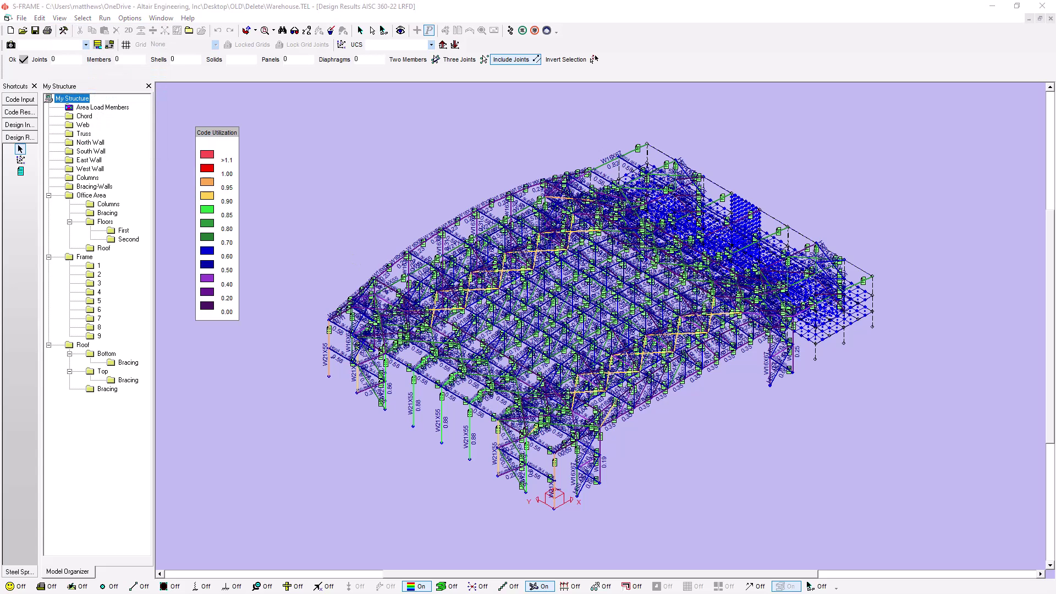
pyautogui.click(382, 225)
pyautogui.click(431, 332)
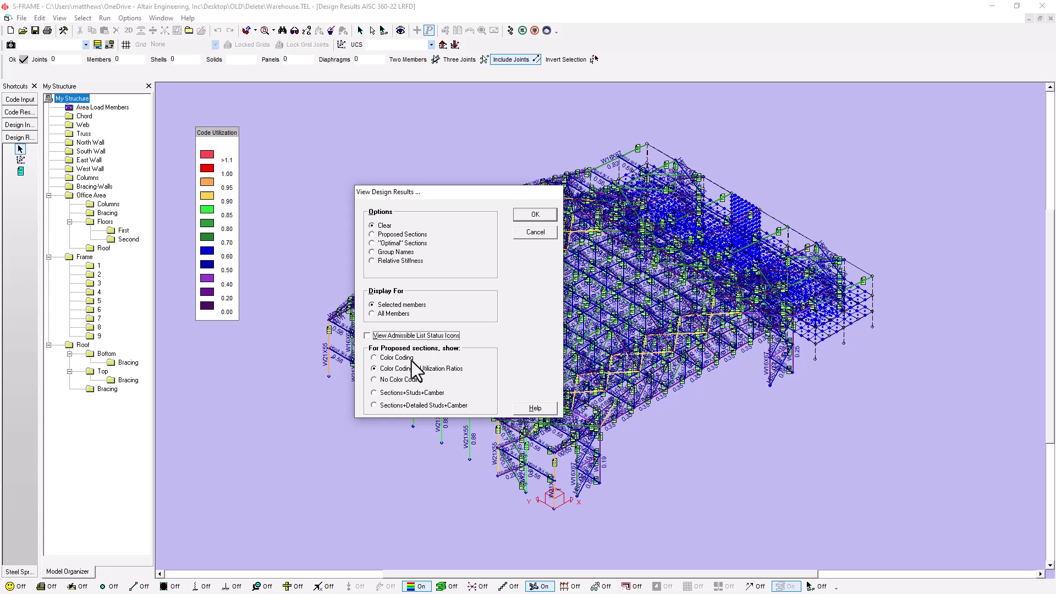
pyautogui.click(535, 214)
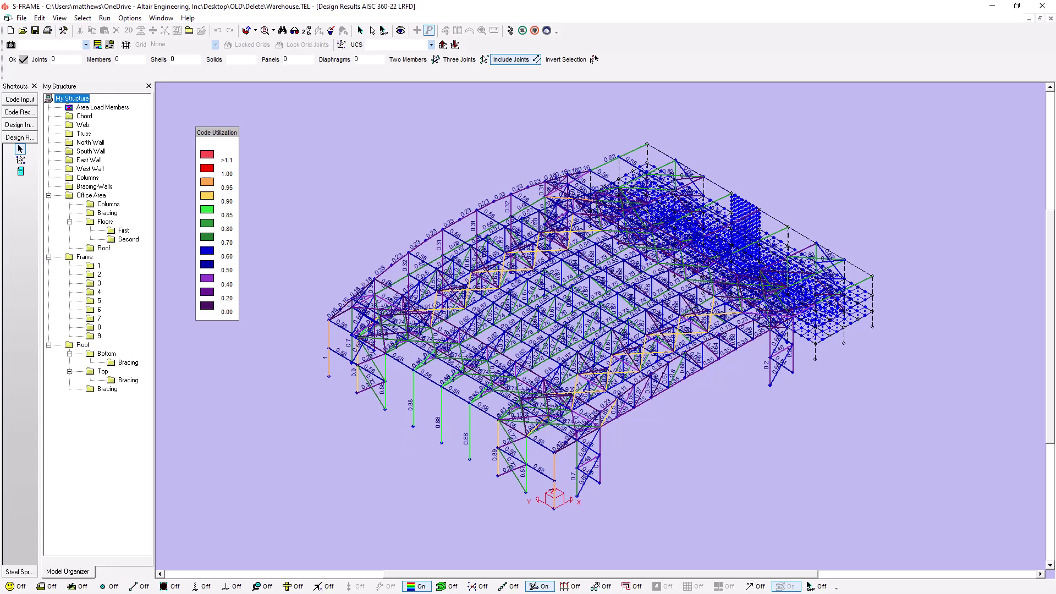
# - Preview a key results report with only the quantities of the selected members, examine the section weights and costs, and close it
pyautogui.click(22, 17)
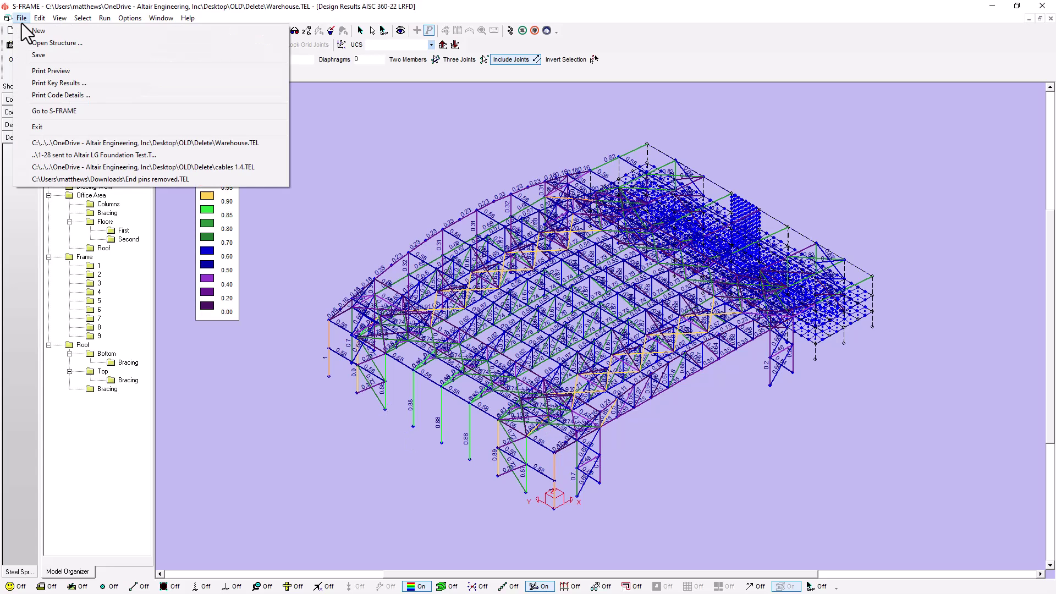
pyautogui.click(68, 83)
pyautogui.moveTo(289, 239); pyautogui.dragTo(304, 235)
pyautogui.click(219, 281)
pyautogui.click(219, 290)
pyautogui.click(219, 297)
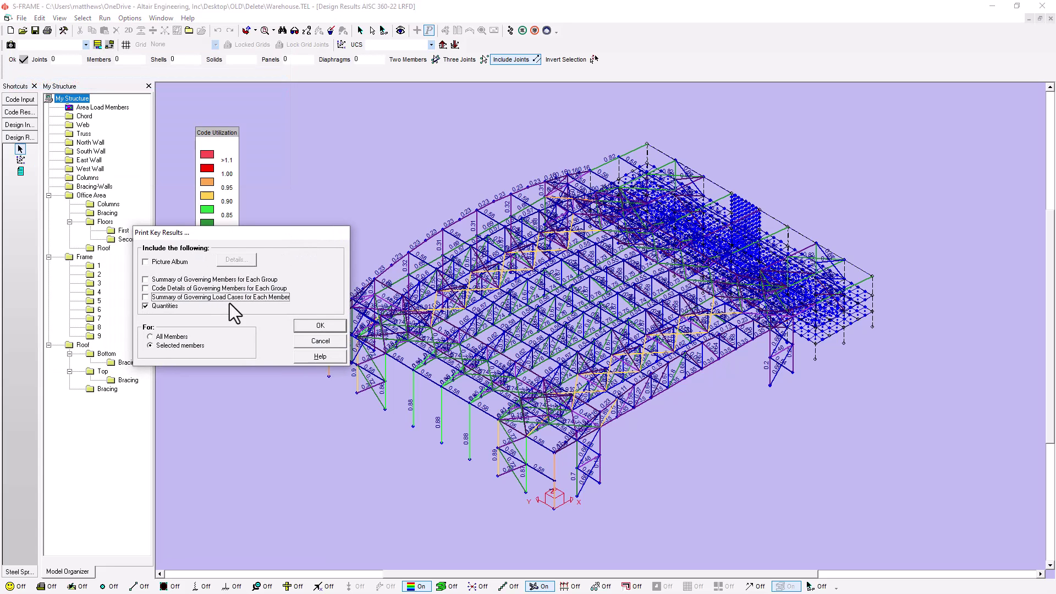
pyautogui.click(329, 328)
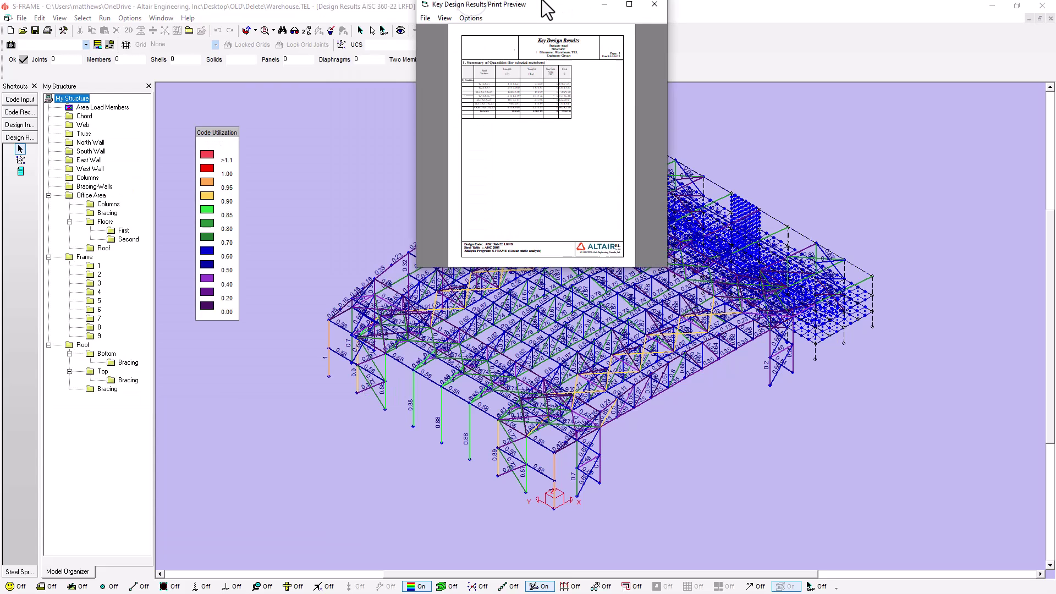
pyautogui.doubleClick(542, 8)
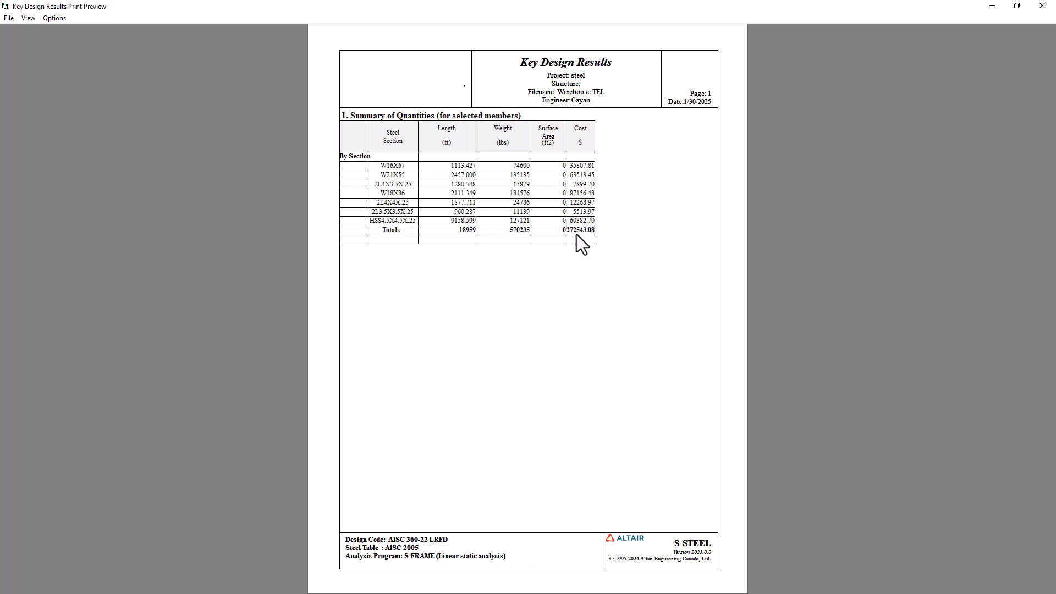
pyautogui.click(1051, 8)
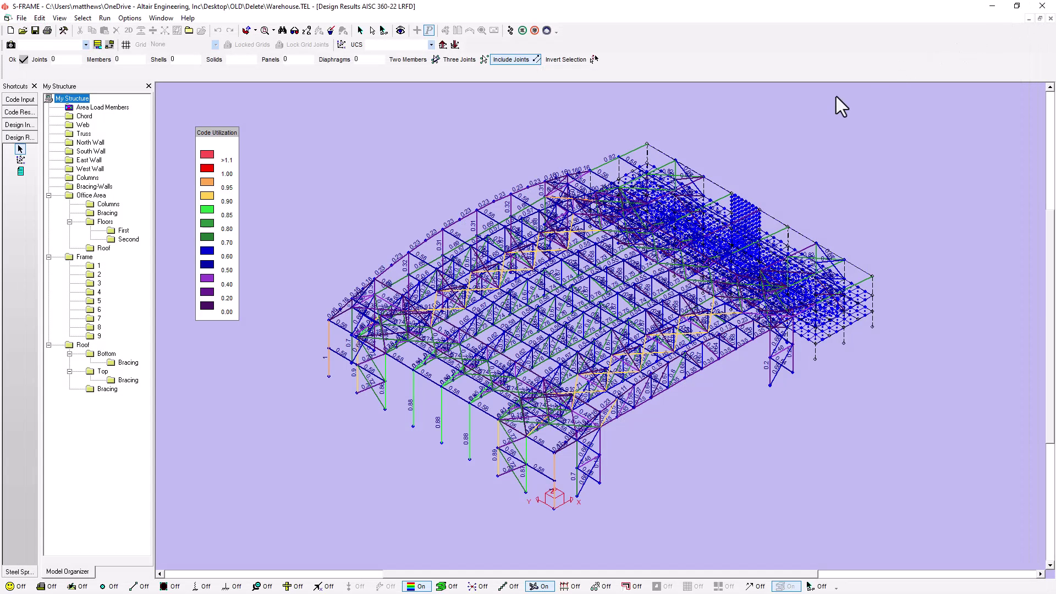